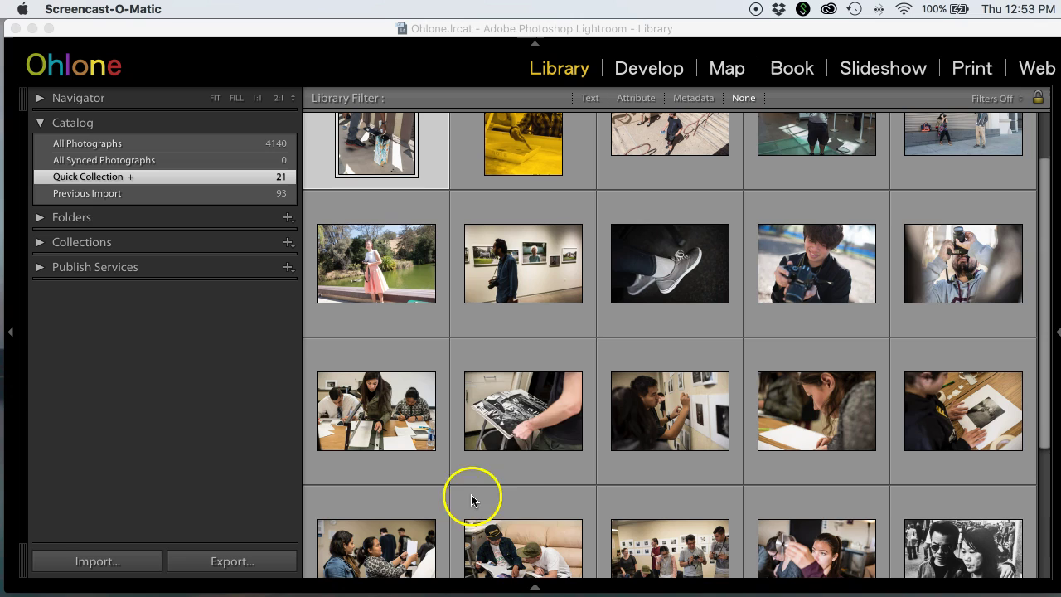
Step: Scroll the Quick Collection grid back up to its first row of photos
{"action": "scroll", "coordinate": [506, 427], "scroll_direction": "up", "scroll_amount": 2}
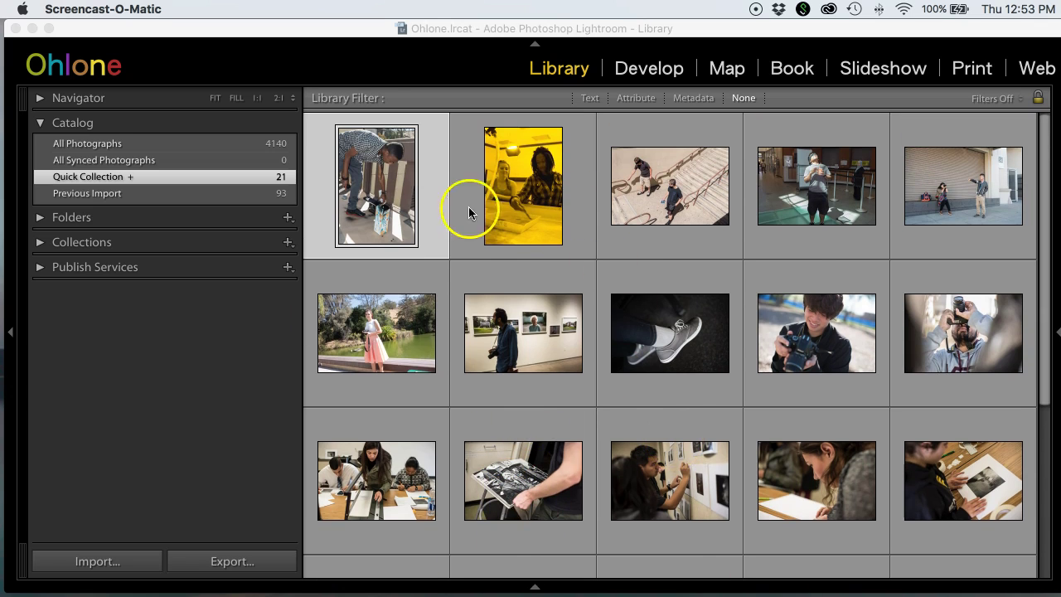
Step: Shrink the Library thumbnails so all photos fit, and clear the current selection
{"action": "left_click", "coordinate": [336, 67]}
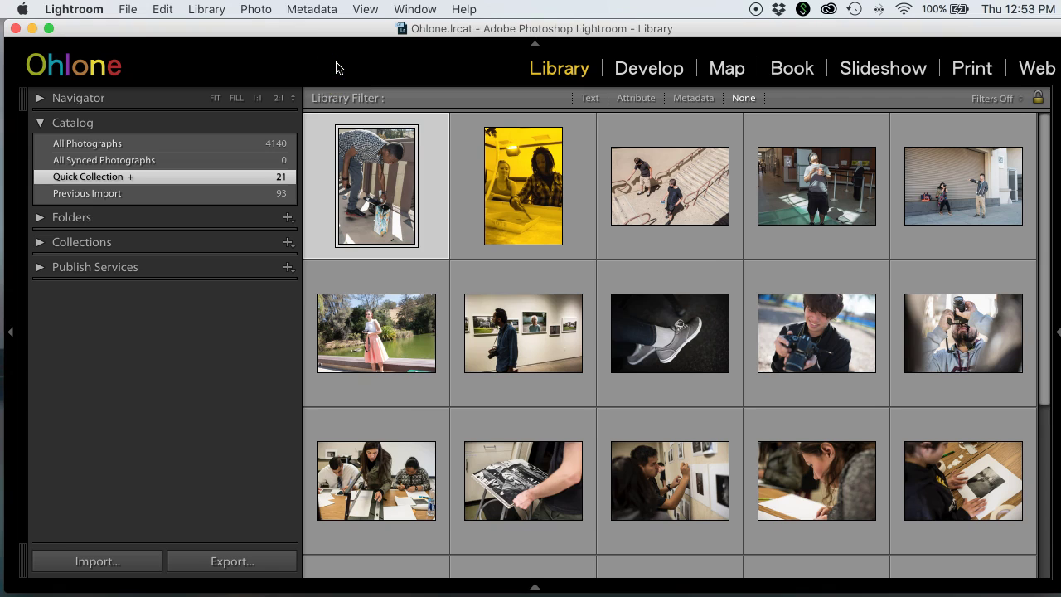
{"action": "key", "text": "minus"}
{"action": "key", "text": "equal"}
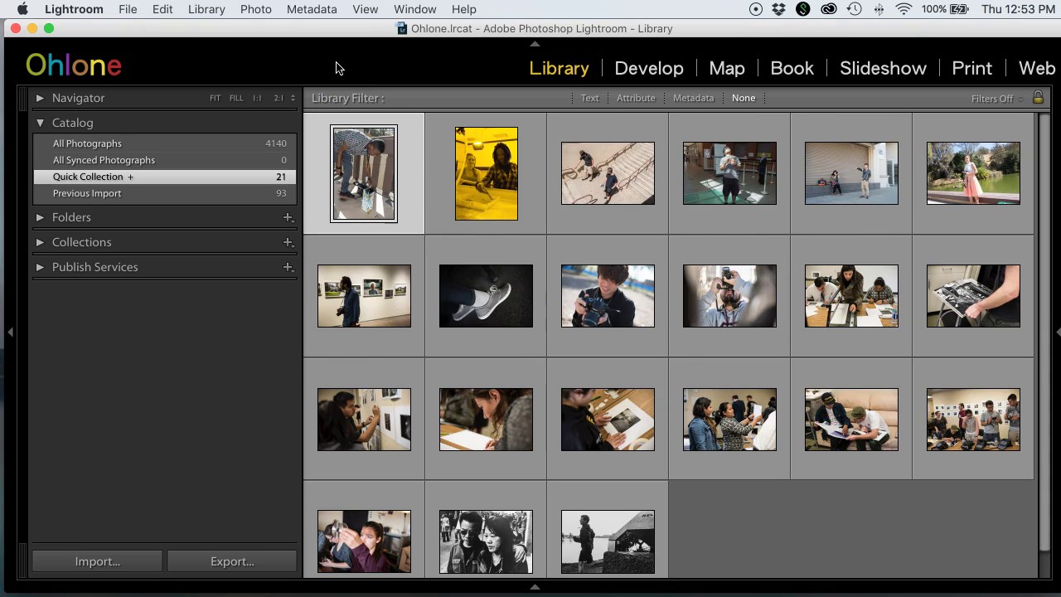
{"action": "left_click", "coordinate": [865, 545]}
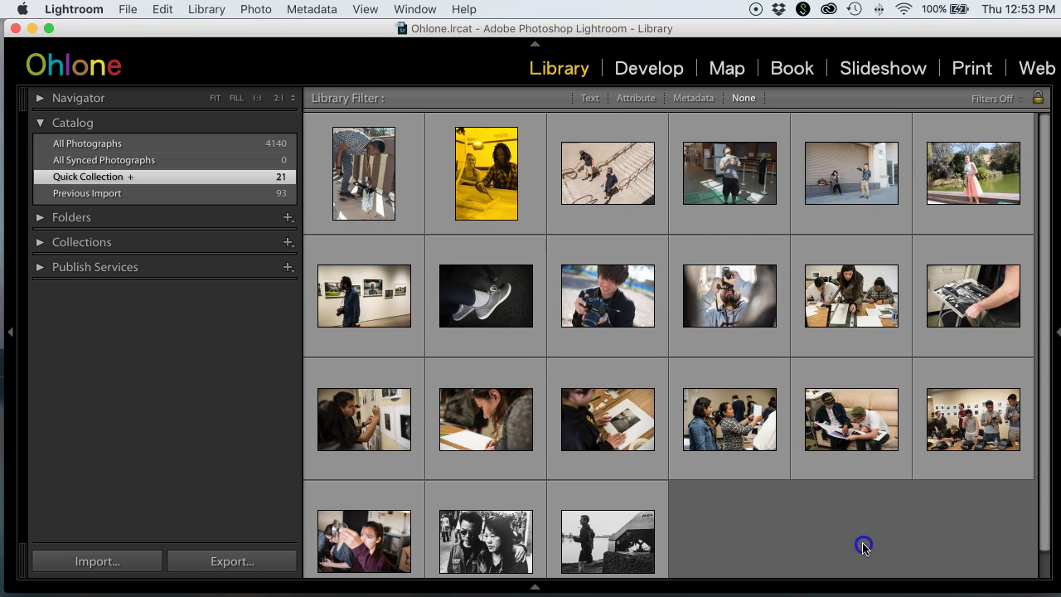
Step: Cmd-select seven photos: yellow-tinted, shoe, garden, man in hall, gallery, two men viewing prints, black-and-white outdoor
{"action": "left_click", "coordinate": [472, 159]}
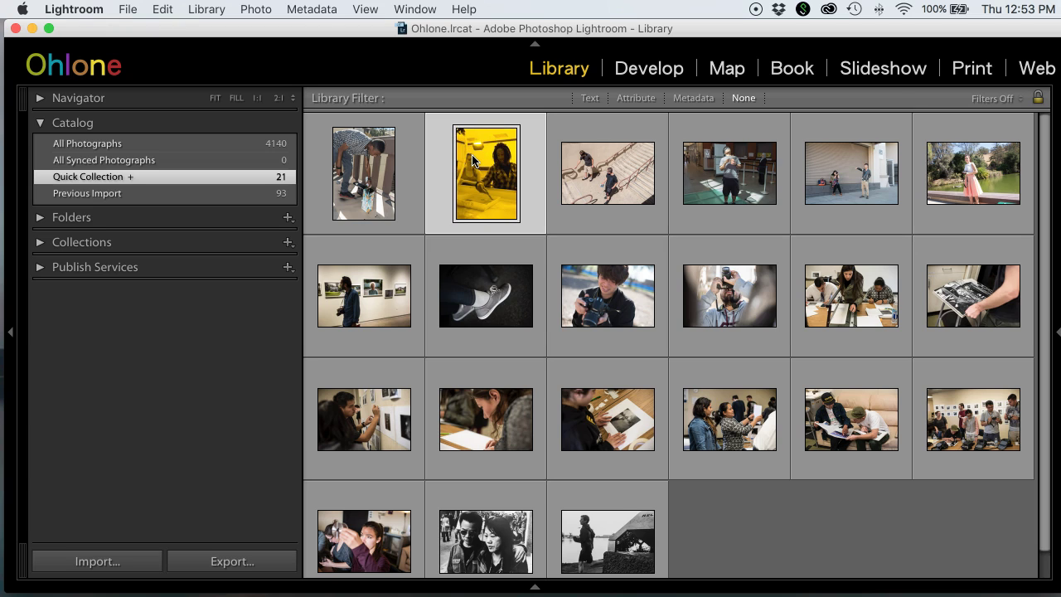
{"action": "left_click", "coordinate": [502, 293], "text": "super"}
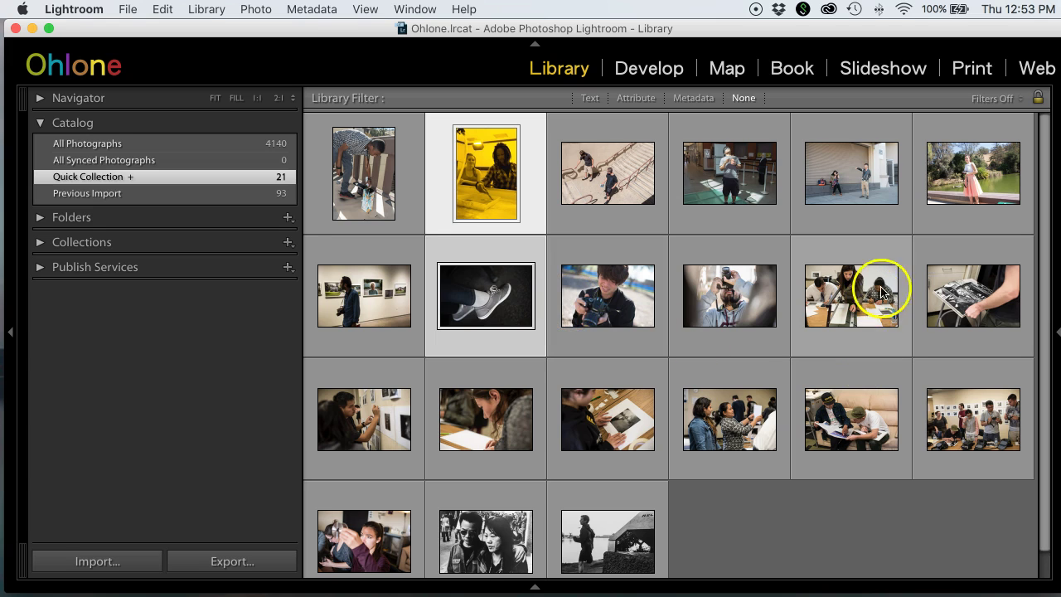
{"action": "left_click", "coordinate": [967, 183], "text": "super"}
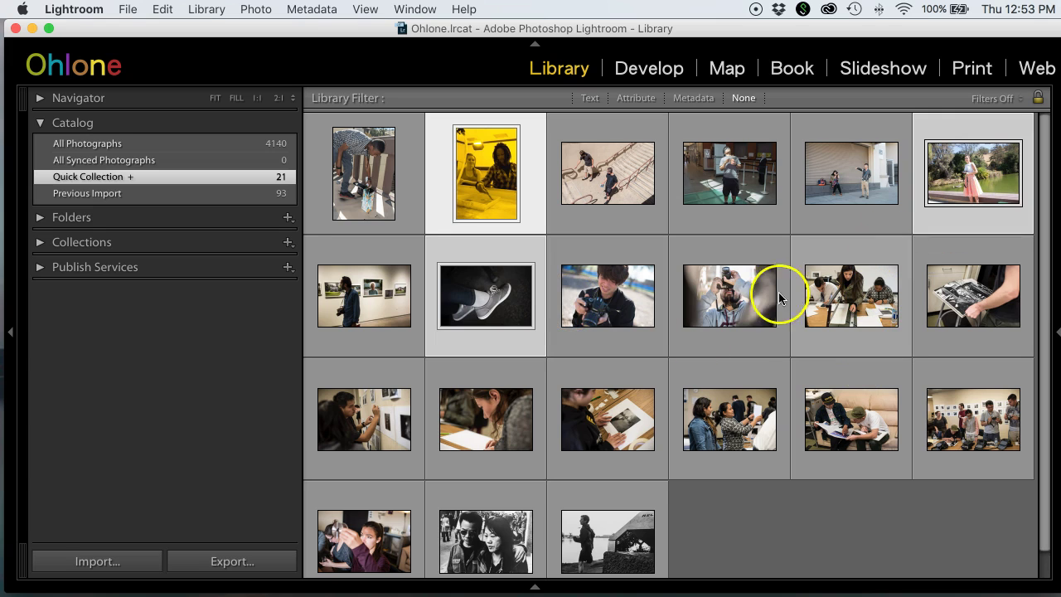
{"action": "left_click", "coordinate": [724, 177], "text": "super"}
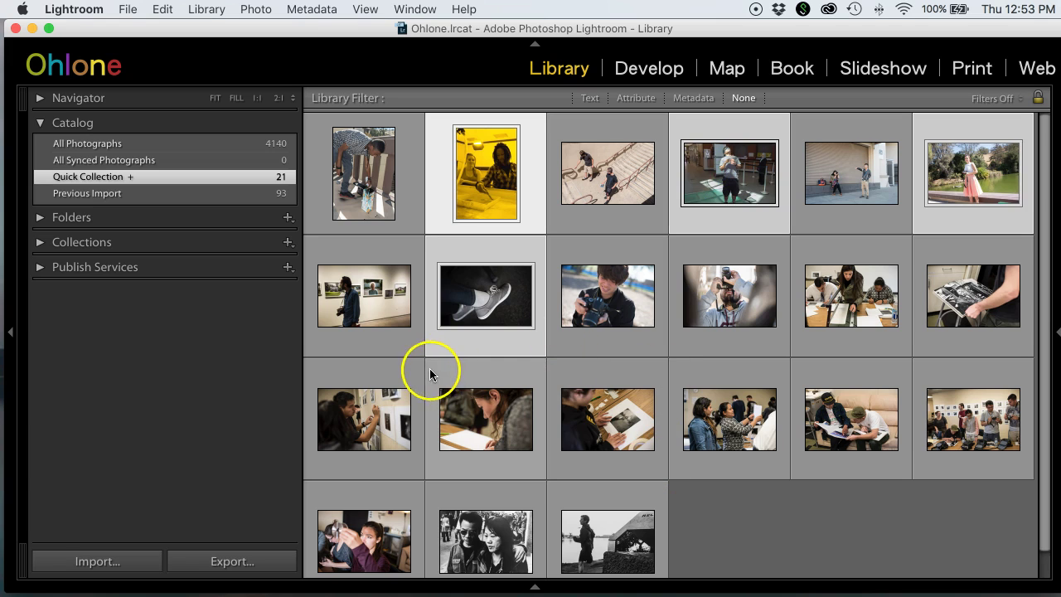
{"action": "left_click", "coordinate": [356, 307], "text": "super"}
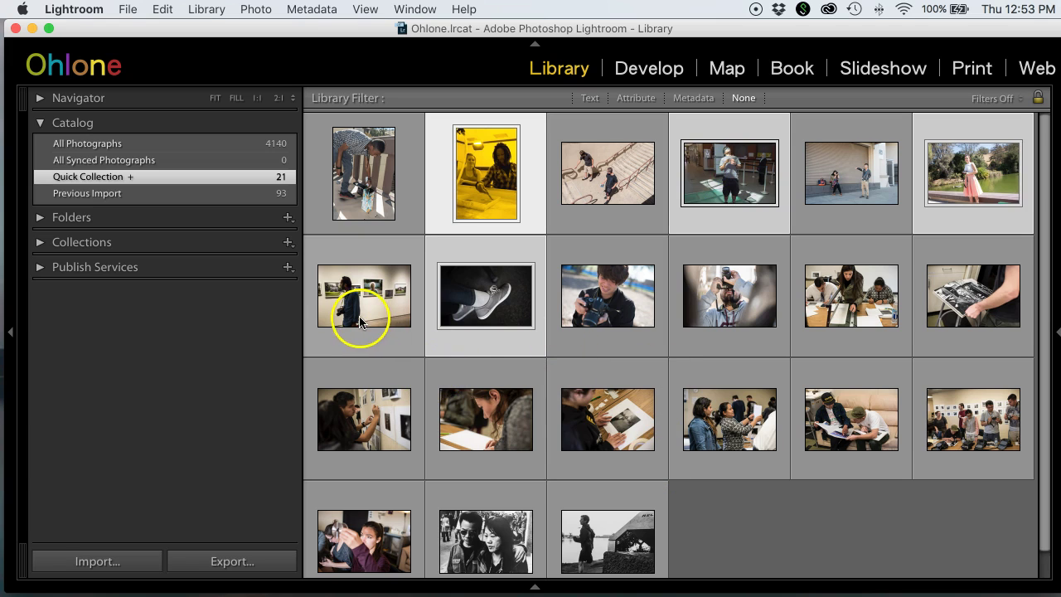
{"action": "left_click", "coordinate": [840, 427], "text": "super"}
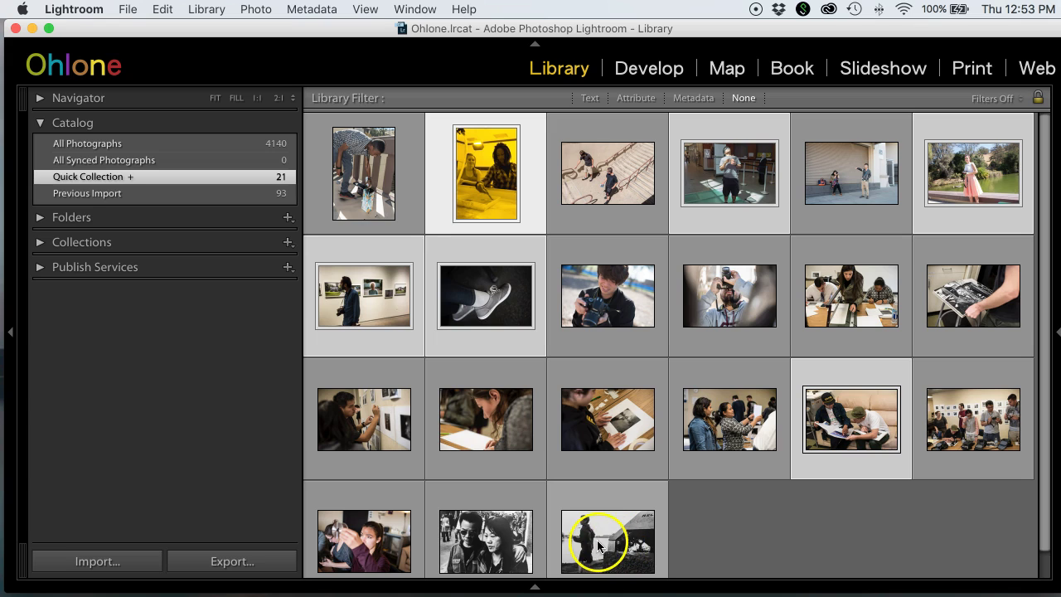
{"action": "left_click", "coordinate": [598, 546], "text": "super"}
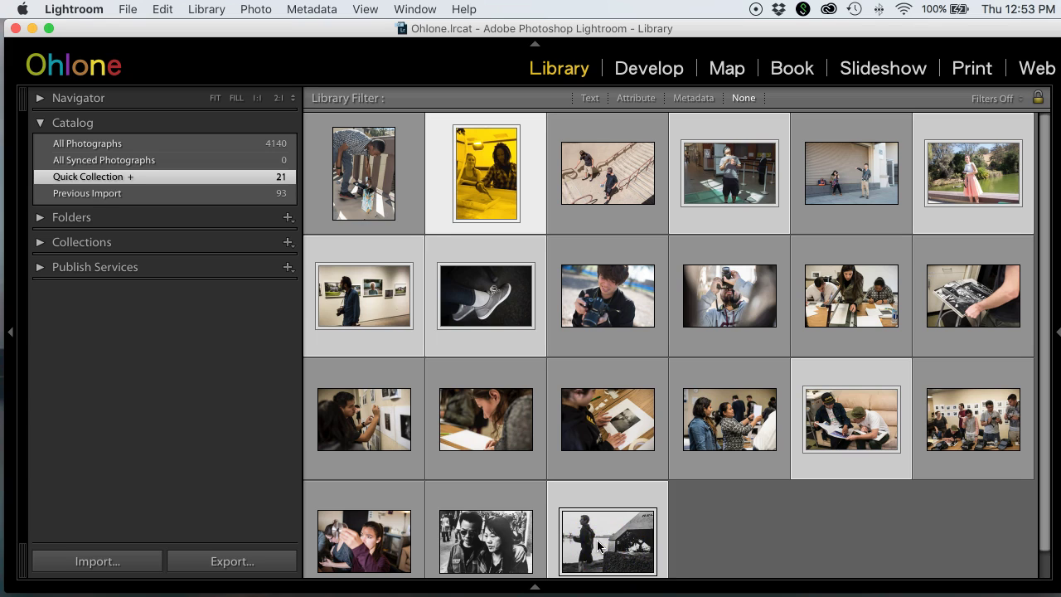
{"action": "left_click", "coordinate": [608, 544]}
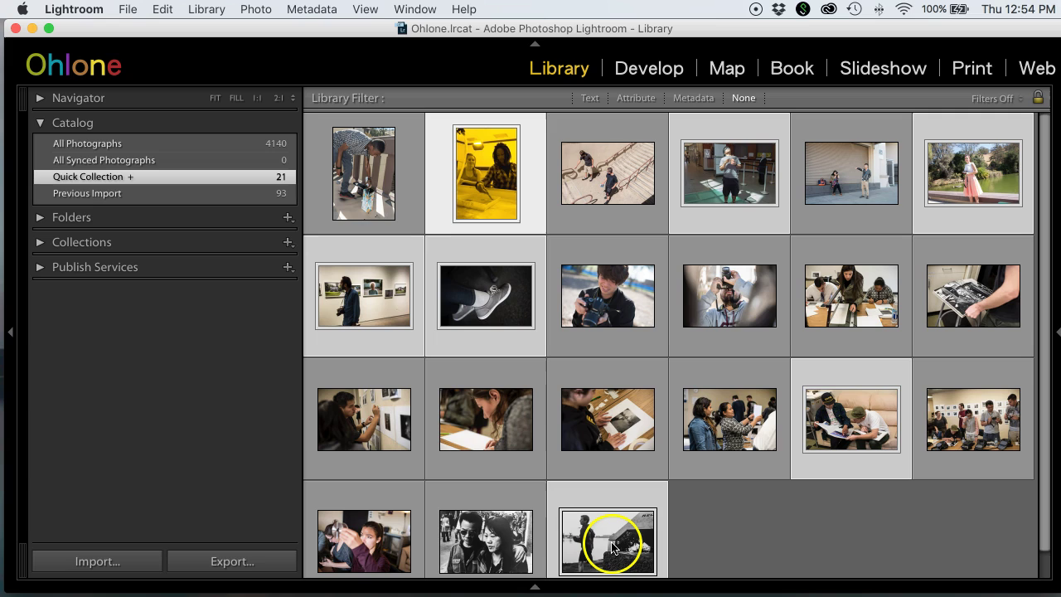
{"action": "mouse_move", "coordinate": [611, 542]}
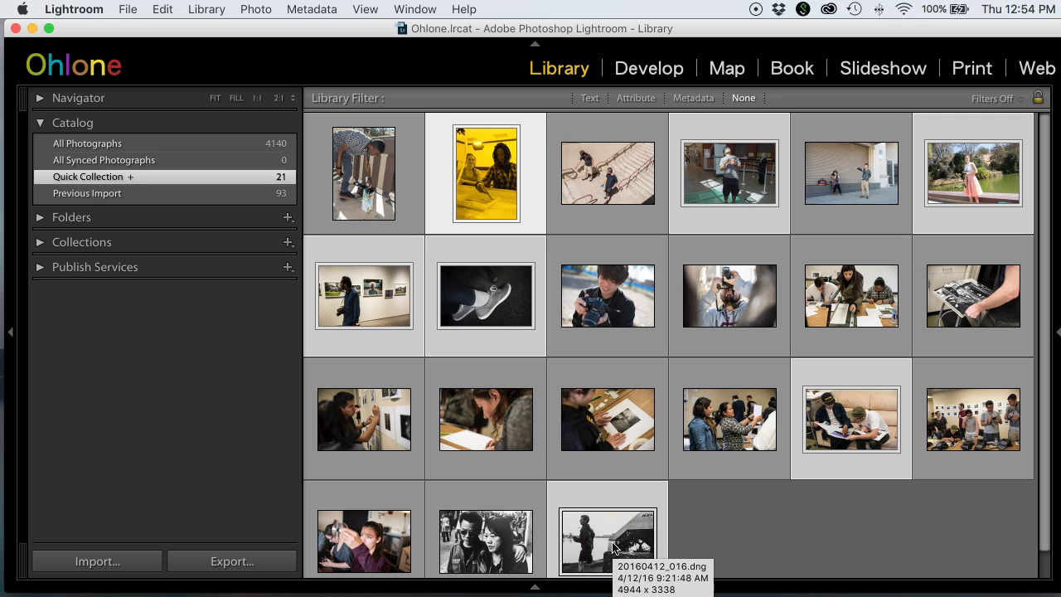
{"action": "left_click", "coordinate": [218, 460]}
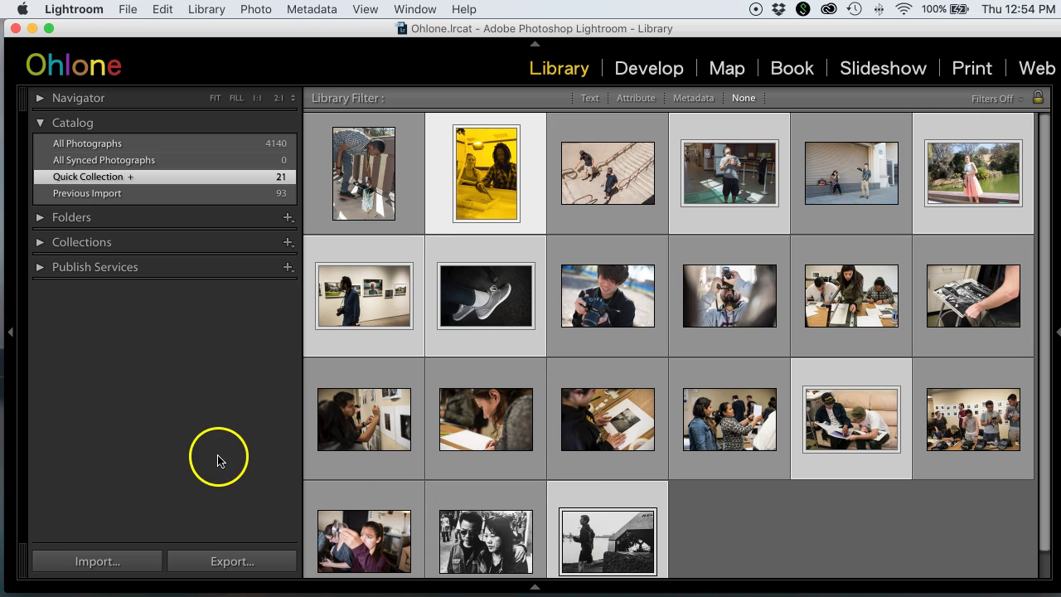
Step: Bring up the Export dialog for the seven photos and enlarge it to show file options
{"action": "left_click", "coordinate": [246, 565]}
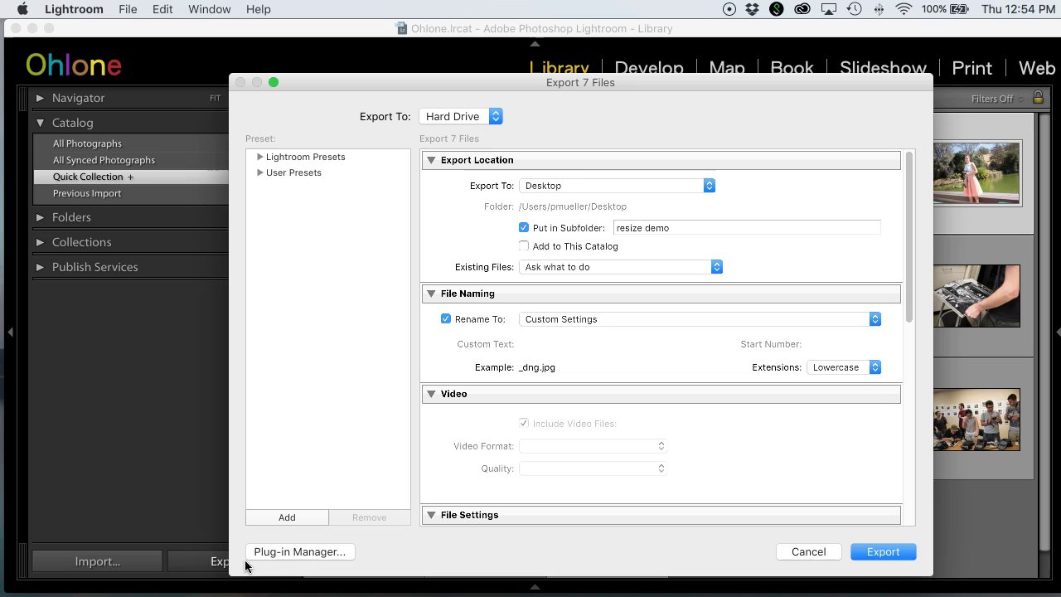
{"action": "left_click_drag", "start_coordinate": [659, 78], "coordinate": [646, 54]}
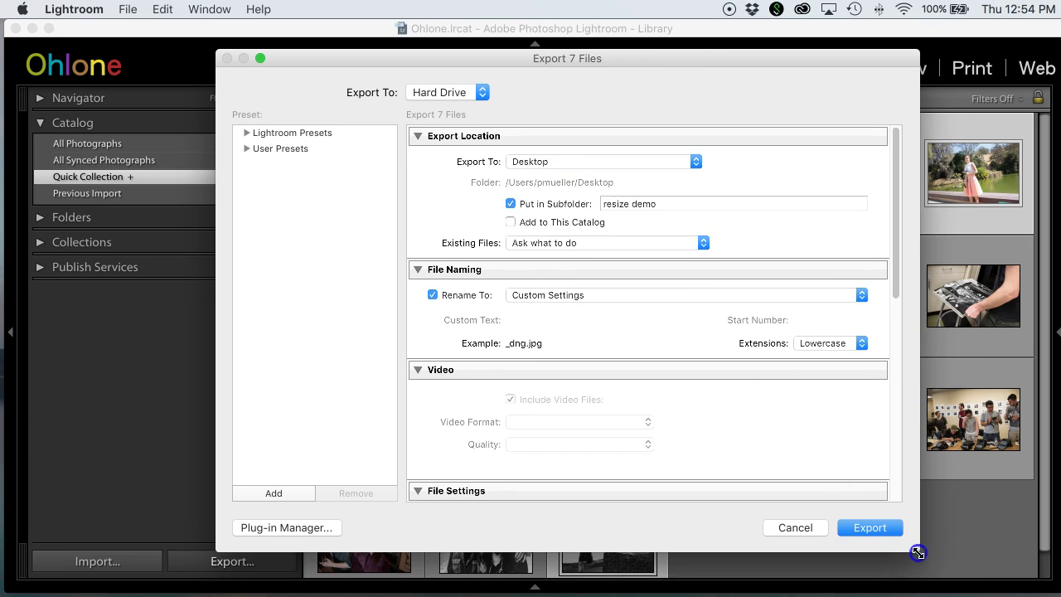
{"action": "left_click_drag", "start_coordinate": [918, 550], "coordinate": [953, 569]}
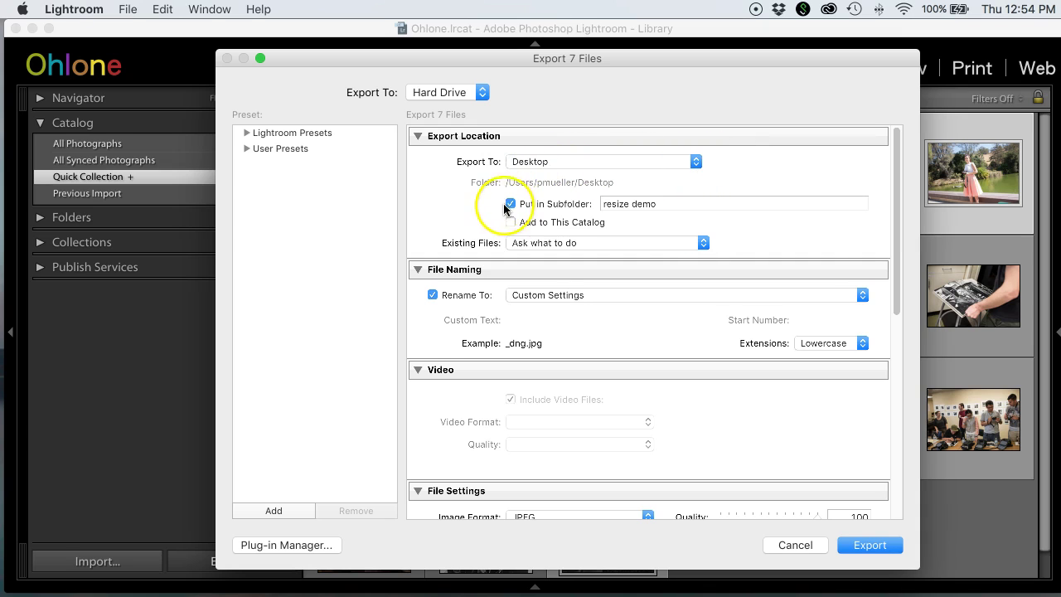
Step: Set the Put in Subfolder name to 'resize demo'
{"action": "left_click_drag", "start_coordinate": [687, 203], "coordinate": [518, 204]}
{"action": "key", "text": "BackSpace"}
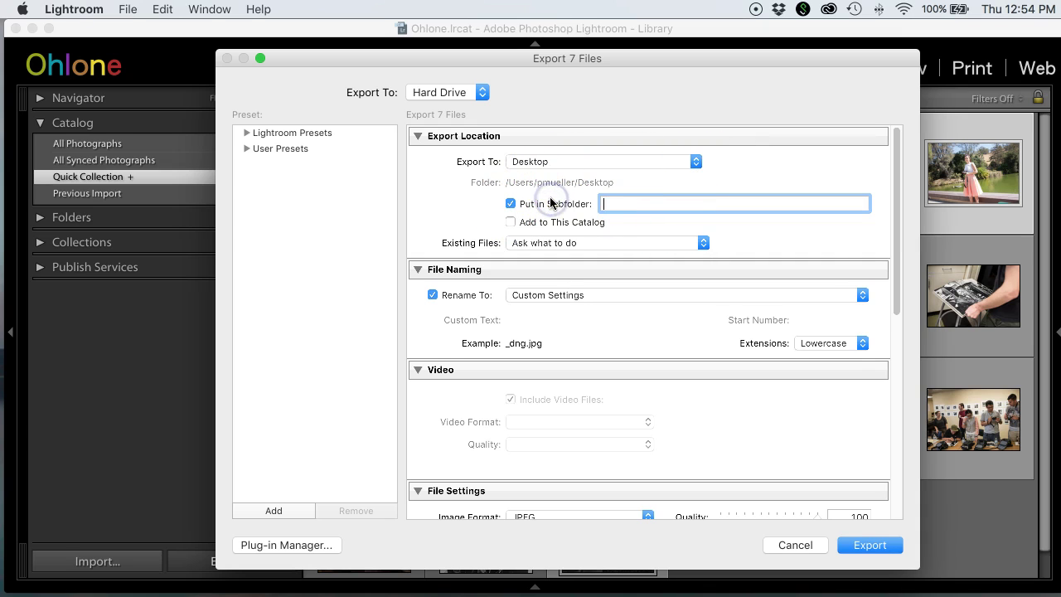
{"action": "left_click", "coordinate": [511, 201]}
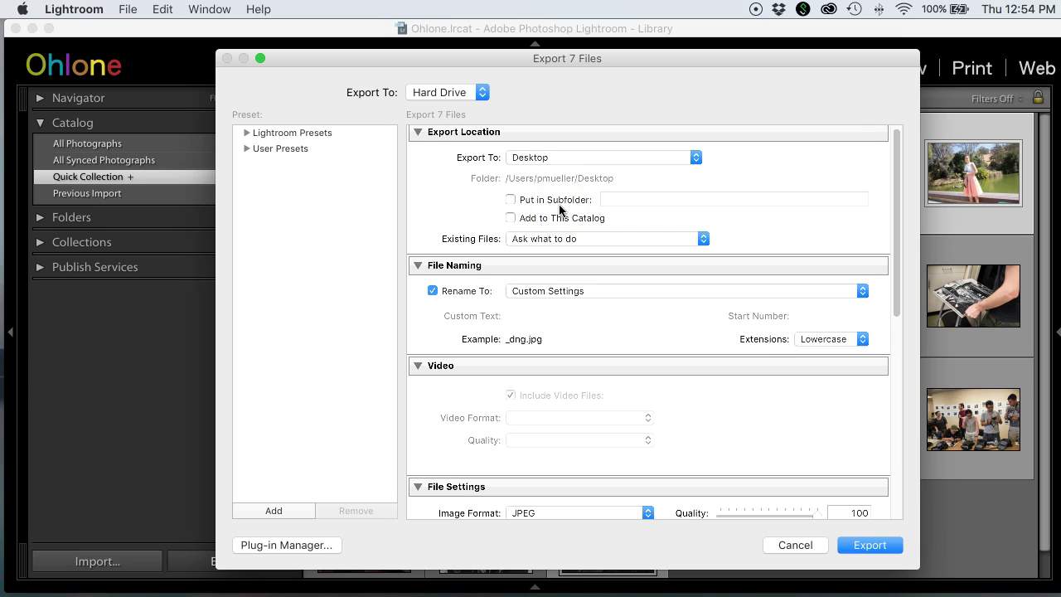
{"action": "left_click", "coordinate": [511, 199]}
{"action": "left_click", "coordinate": [647, 200]}
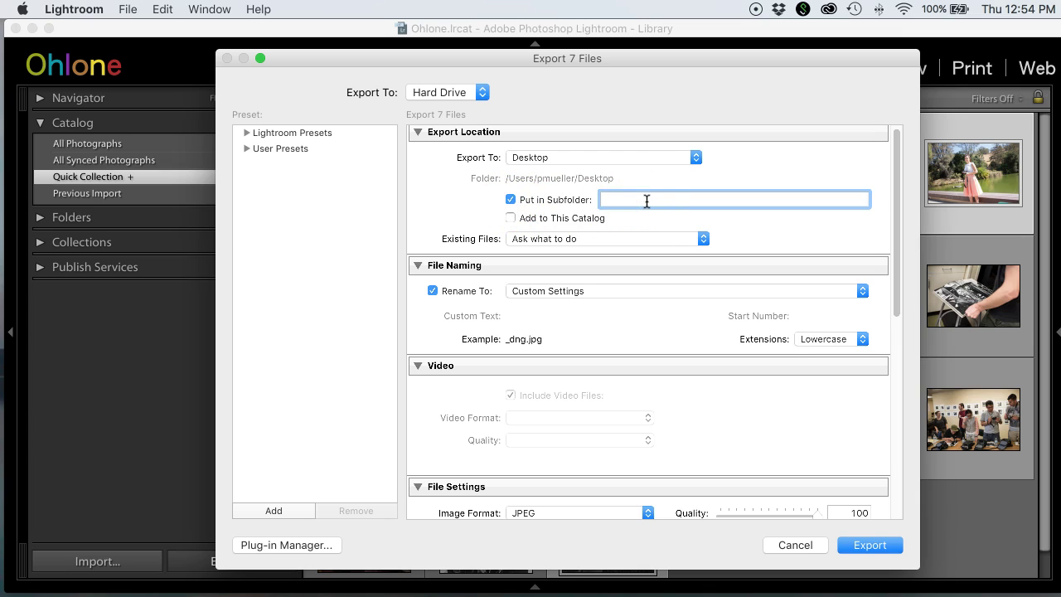
{"action": "type", "text": "resi"}
{"action": "type", "text": "ze demo"}
{"action": "left_click", "coordinate": [663, 273]}
Step: Re-enable Rename To and choose Edit… to start a custom filename template
{"action": "left_click", "coordinate": [432, 291]}
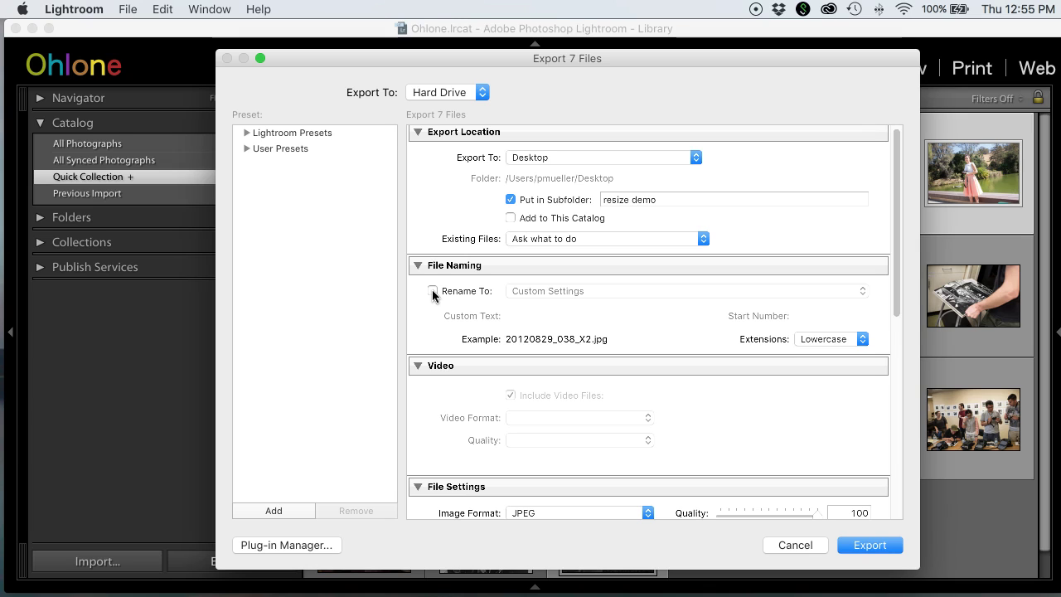
{"action": "left_click", "coordinate": [433, 293]}
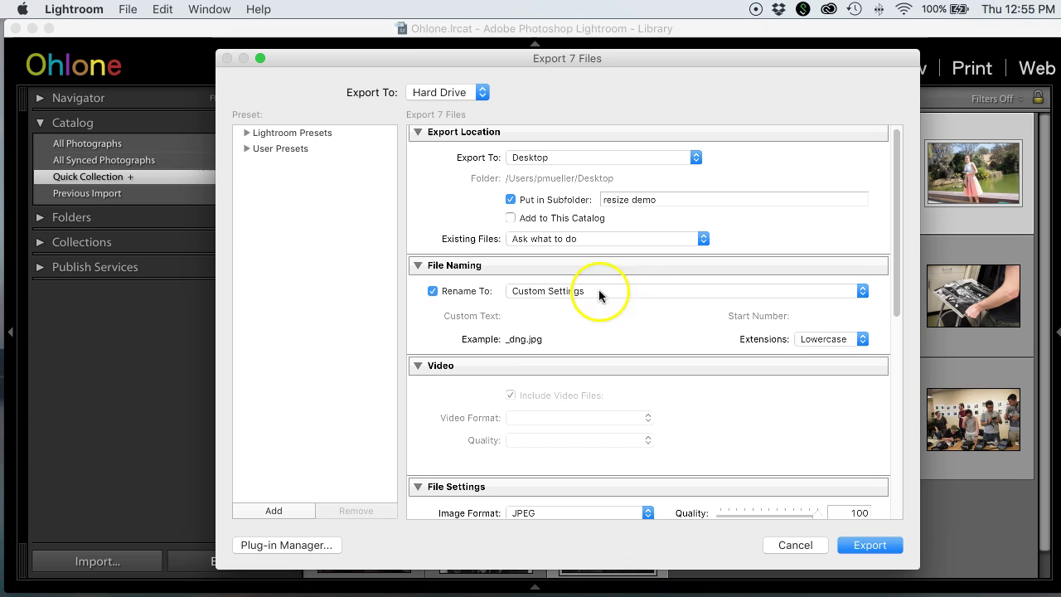
{"action": "left_click", "coordinate": [663, 291]}
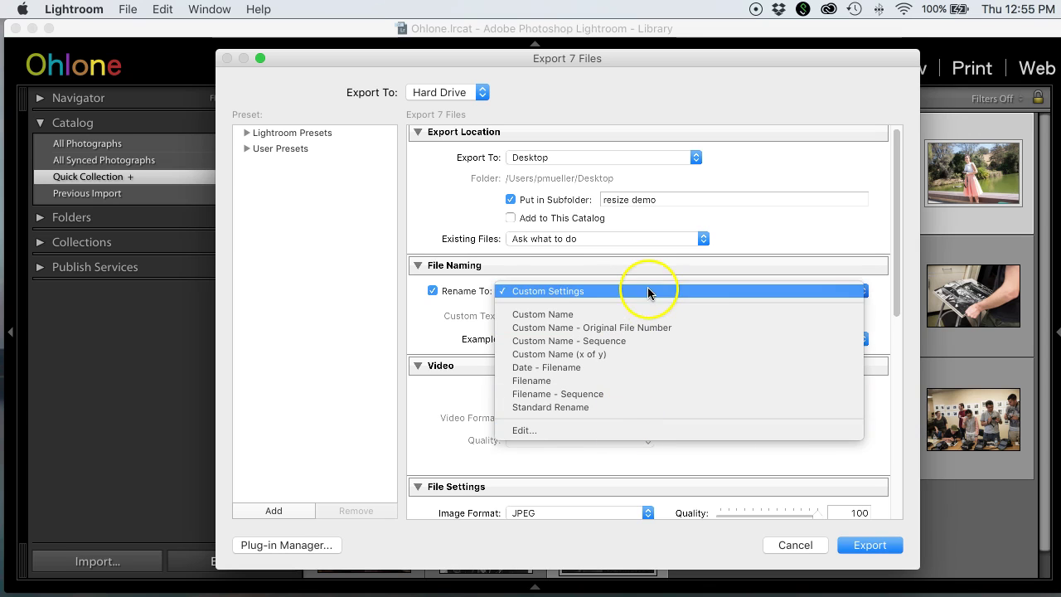
{"action": "left_click", "coordinate": [614, 430]}
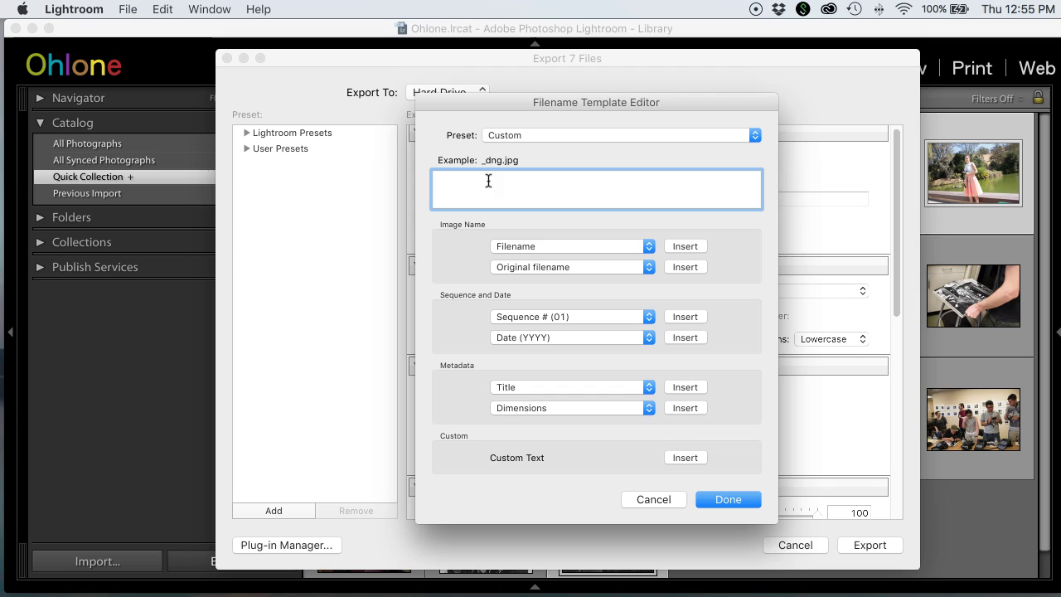
Step: Build a filename template of 'doe_john_' followed by a two-digit sequence number
{"action": "left_click", "coordinate": [488, 181]}
{"action": "type", "text": "doe"}
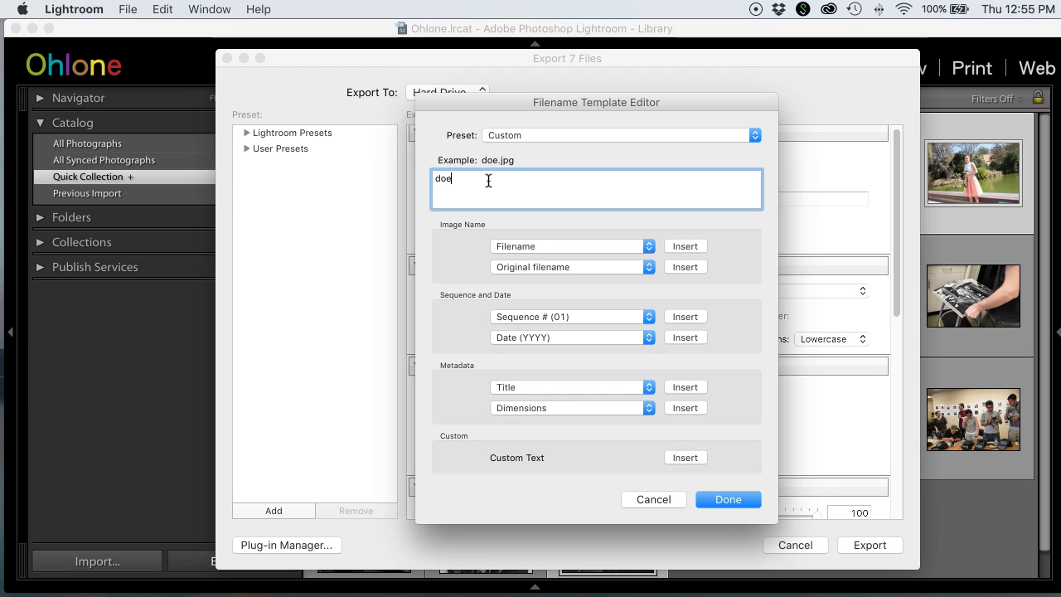
{"action": "type", "text": "_"}
{"action": "type", "text": "john_"}
{"action": "left_click", "coordinate": [649, 318]}
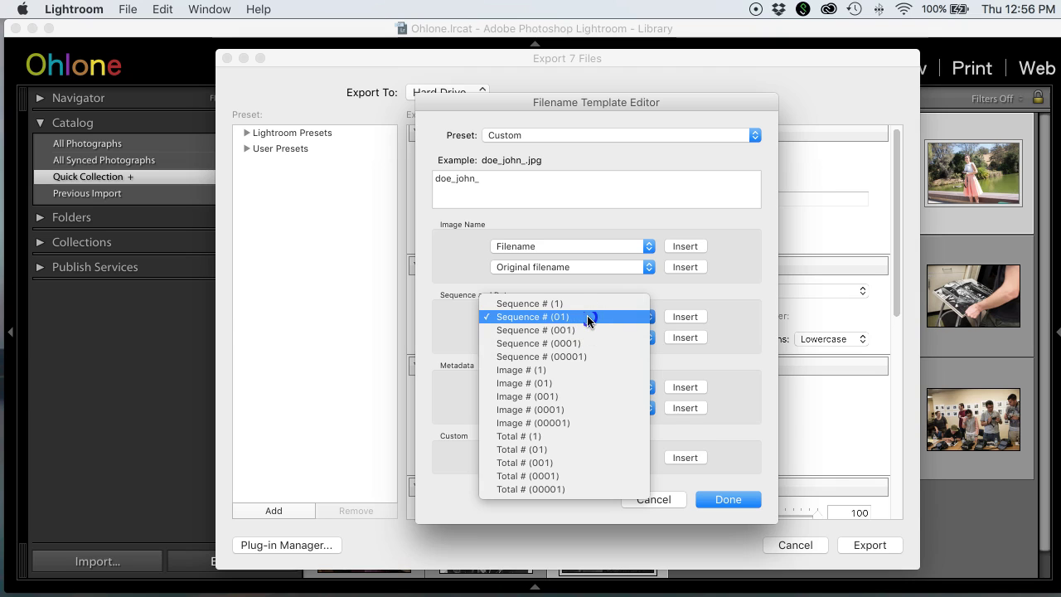
{"action": "left_click", "coordinate": [587, 316]}
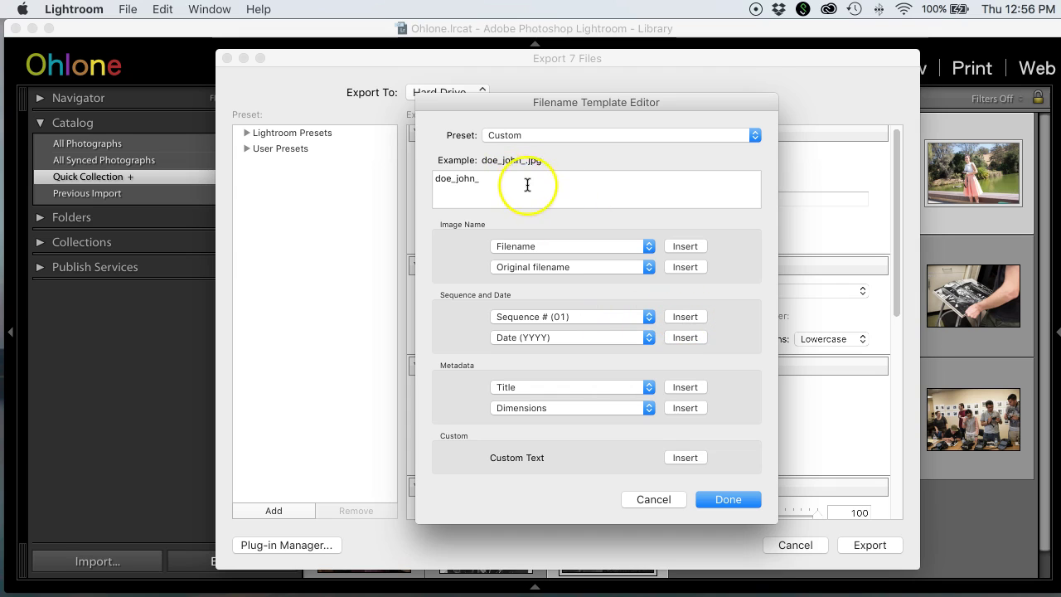
{"action": "left_click", "coordinate": [500, 180]}
{"action": "left_click", "coordinate": [628, 316]}
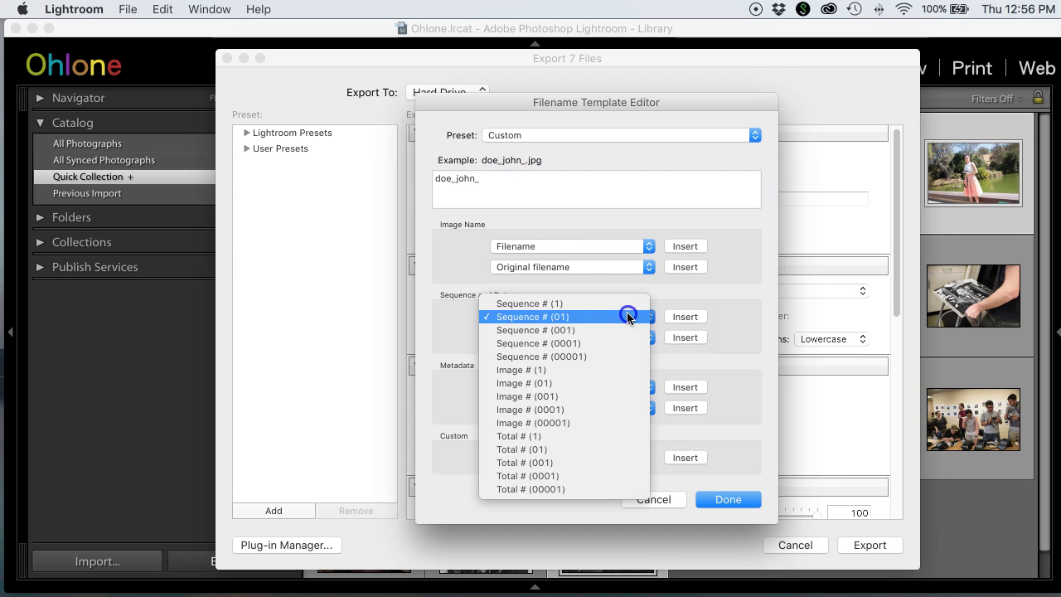
{"action": "left_click", "coordinate": [627, 322]}
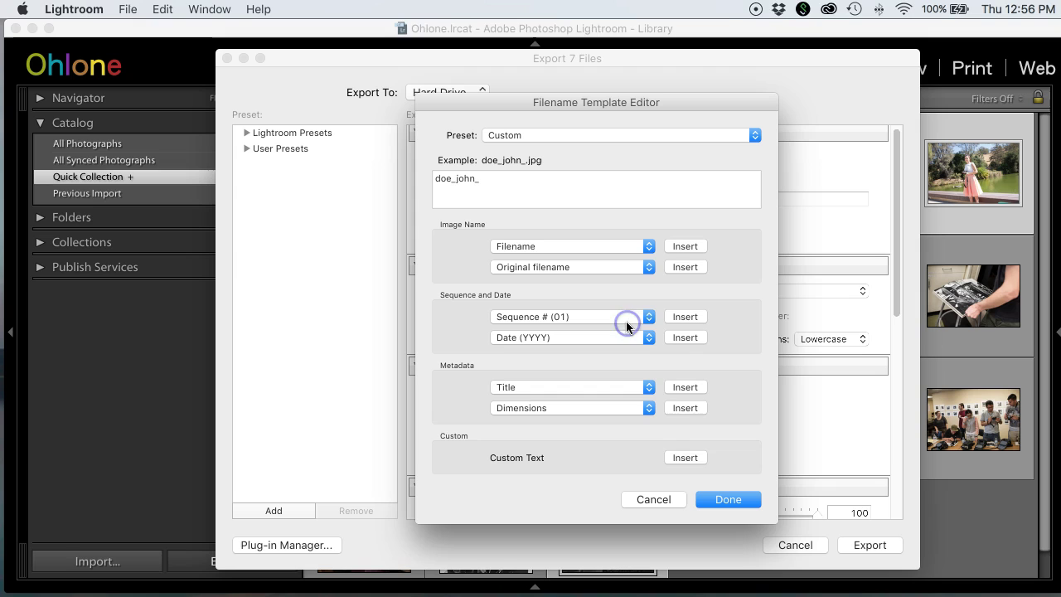
{"action": "left_click", "coordinate": [688, 318]}
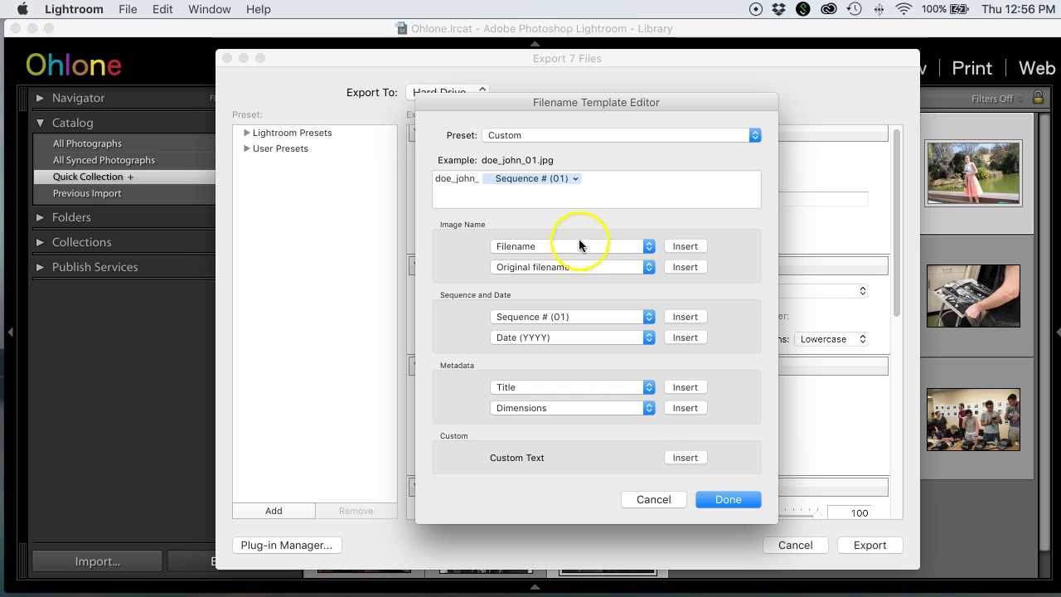
Step: Save the template as a new preset named 'lastname firstname' and finish editing
{"action": "left_click", "coordinate": [699, 134]}
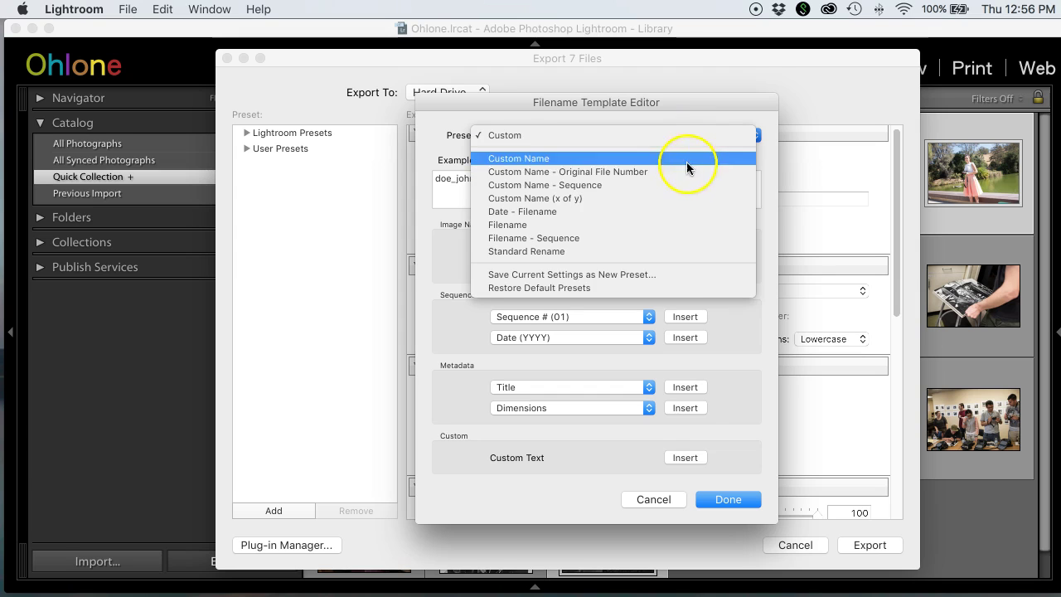
{"action": "left_click", "coordinate": [697, 274]}
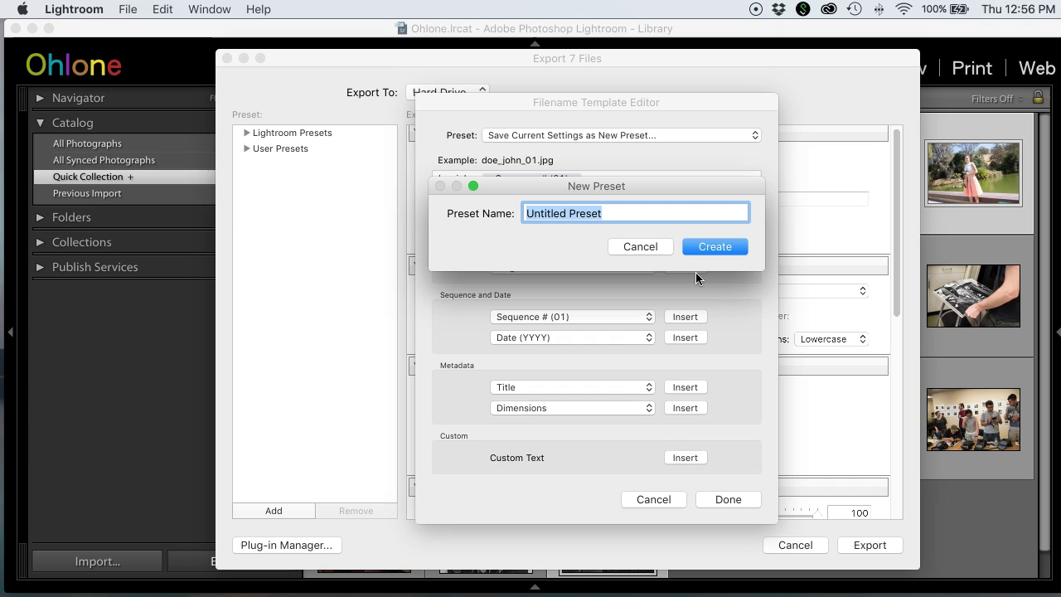
{"action": "type", "text": "lastn"}
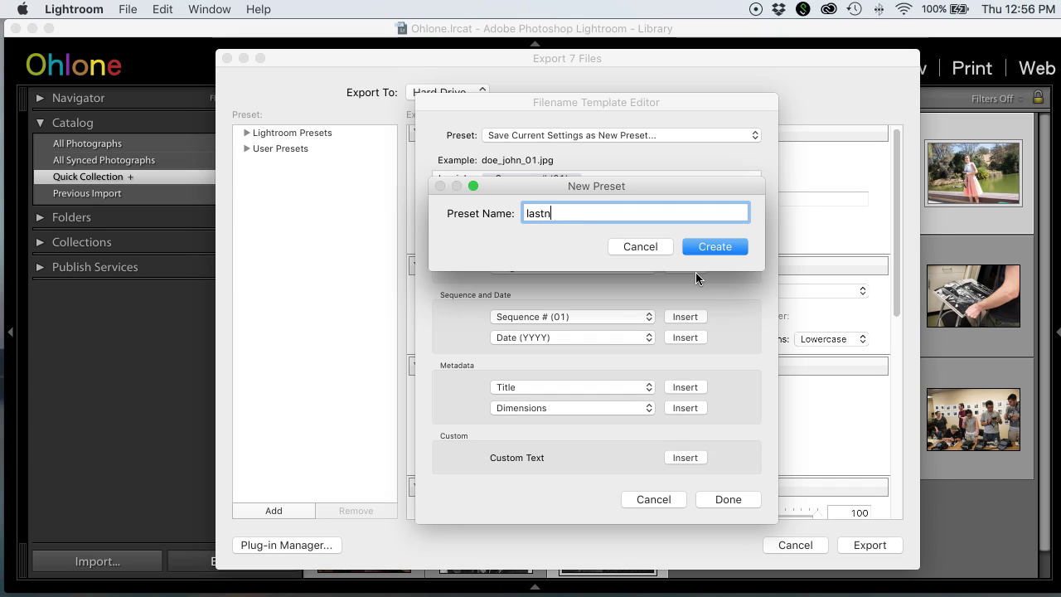
{"action": "type", "text": "ame fir"}
{"action": "type", "text": "stnam"}
{"action": "type", "text": "e"}
{"action": "left_click", "coordinate": [734, 246]}
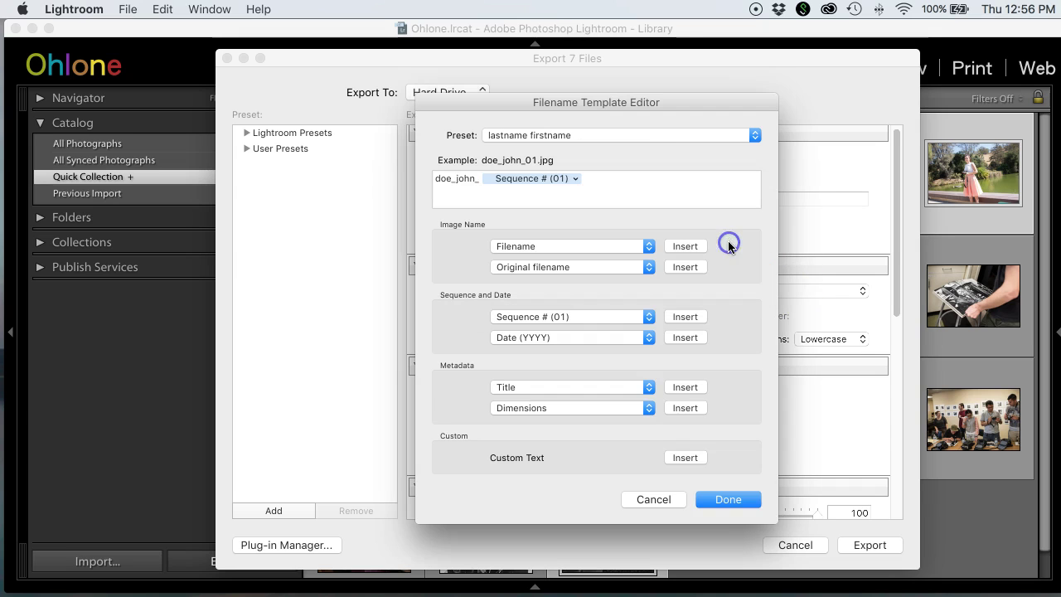
{"action": "left_click", "coordinate": [737, 502]}
Step: Keep JPEG as the image format in the export File Settings
{"action": "left_click", "coordinate": [737, 502]}
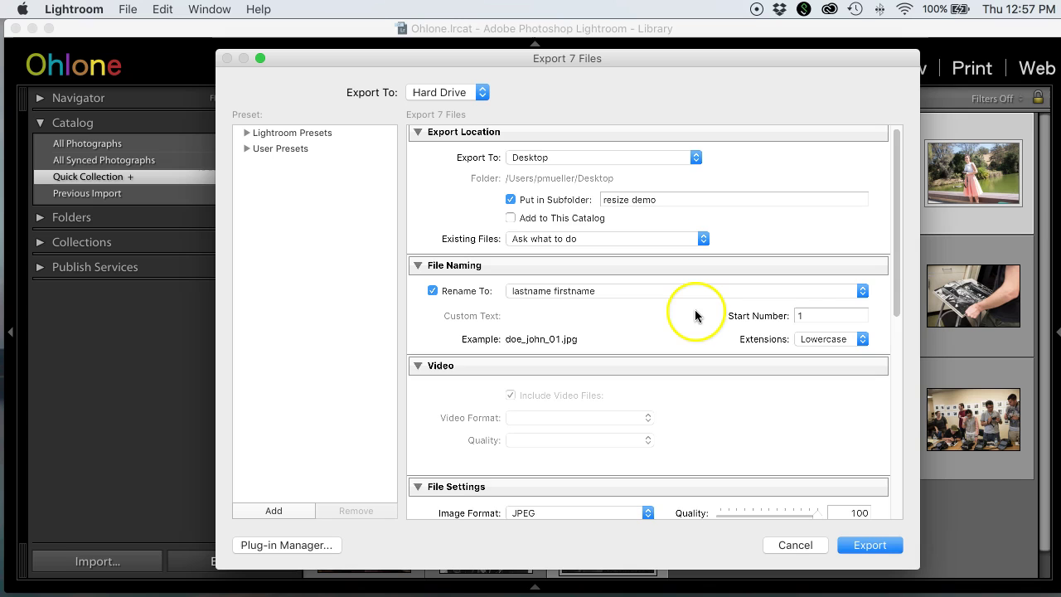
{"action": "scroll", "coordinate": [711, 318], "scroll_direction": "down", "scroll_amount": 3}
{"action": "scroll", "coordinate": [663, 309], "scroll_direction": "down", "scroll_amount": 5}
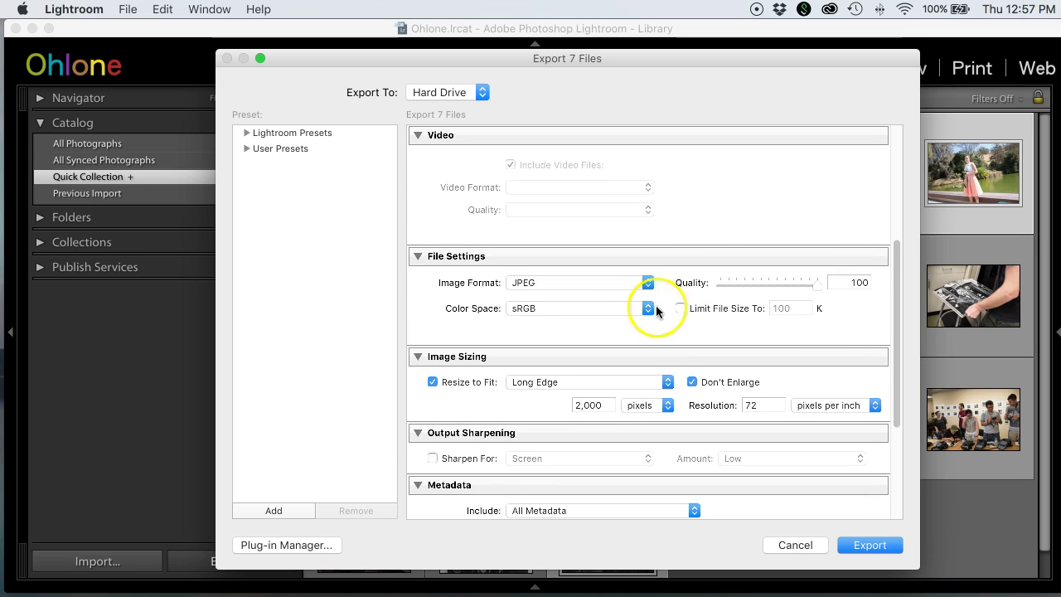
{"action": "scroll", "coordinate": [470, 283], "scroll_direction": "down", "scroll_amount": 3}
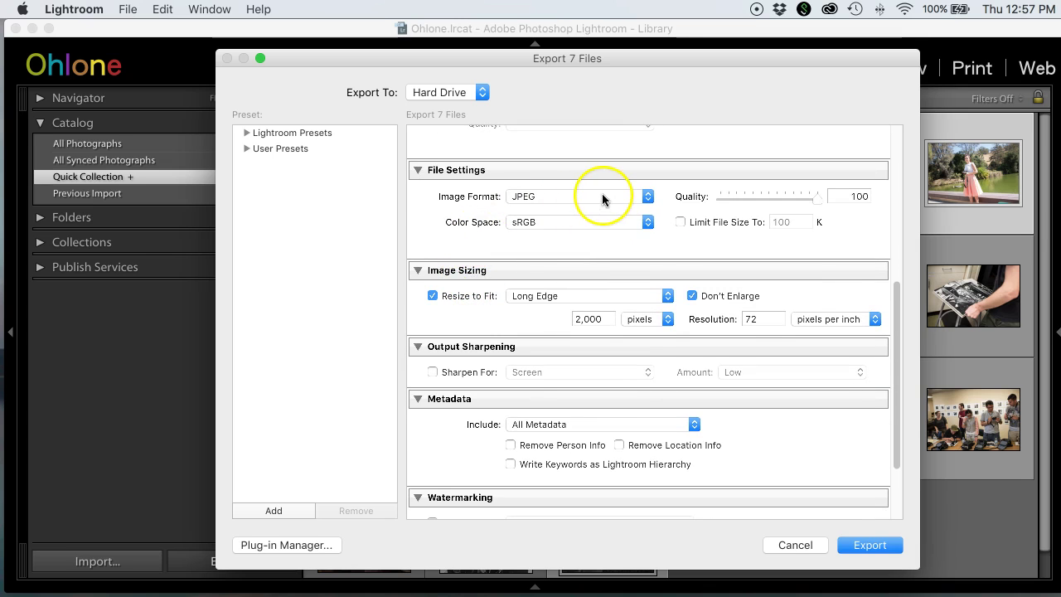
{"action": "left_click", "coordinate": [648, 197]}
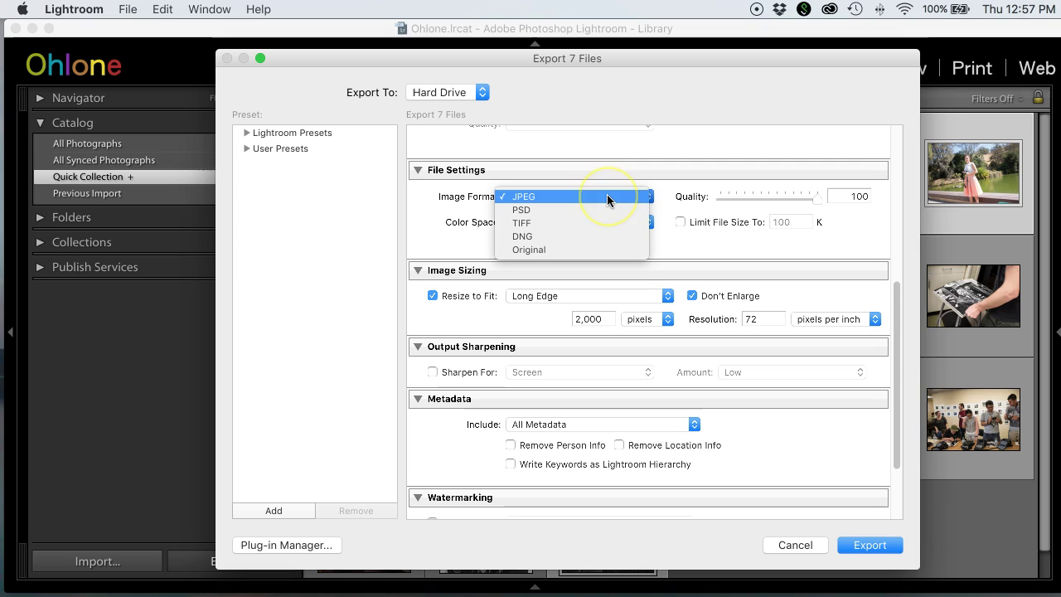
{"action": "left_click", "coordinate": [608, 198]}
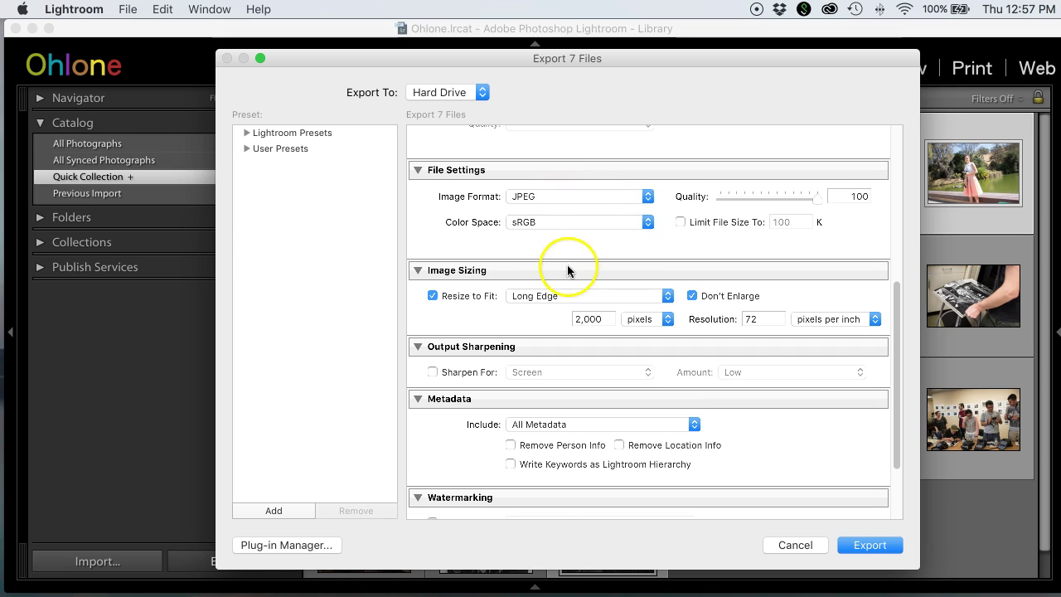
Step: Clear the long-edge pixel value and toggle Resize to Fit off and back on
{"action": "scroll", "coordinate": [572, 269], "scroll_direction": "down", "scroll_amount": 3}
{"action": "double_click", "coordinate": [601, 234]}
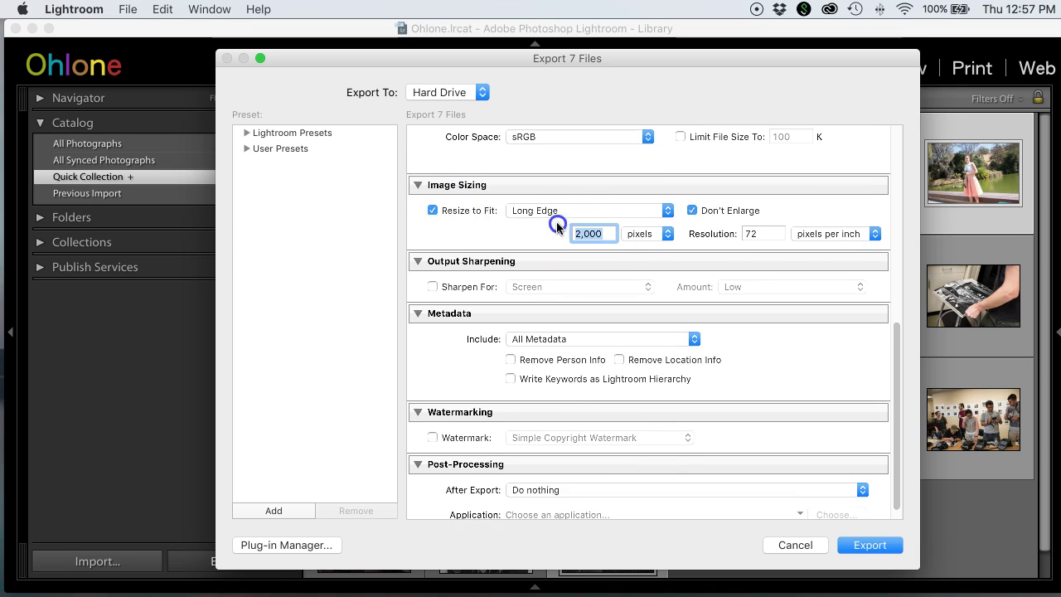
{"action": "key", "text": "BackSpace"}
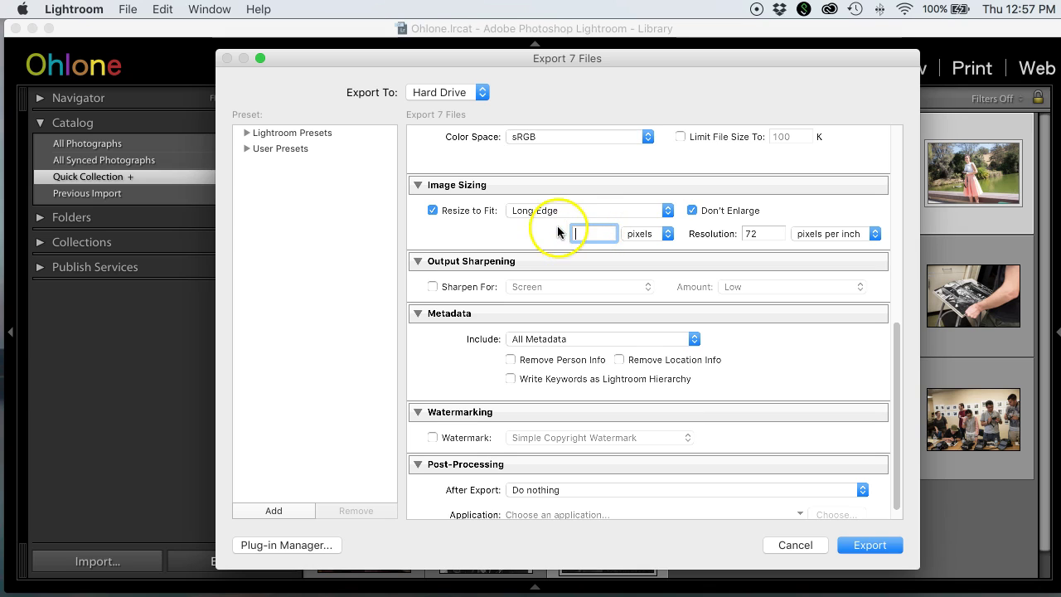
{"action": "left_click", "coordinate": [433, 212]}
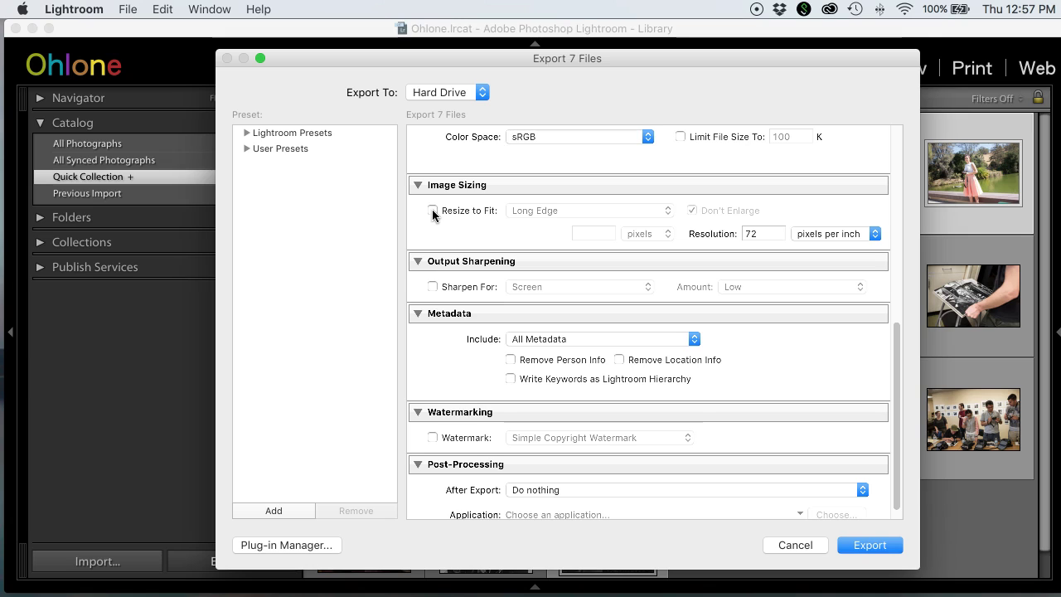
{"action": "left_click", "coordinate": [432, 212]}
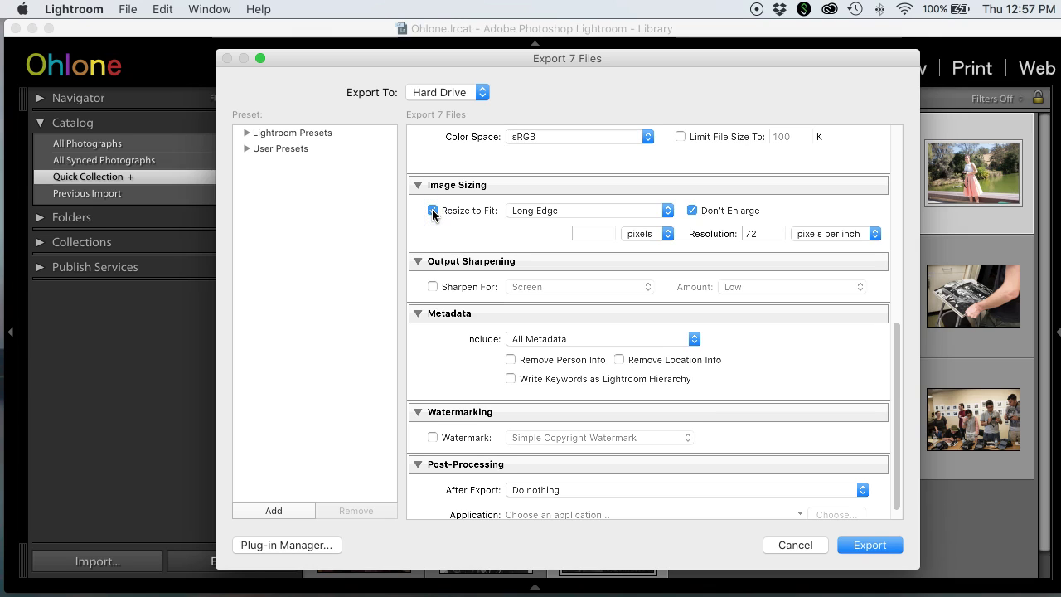
Step: Resize to fit the Long Edge and enter 2000 pixels as the size
{"action": "left_click", "coordinate": [669, 211]}
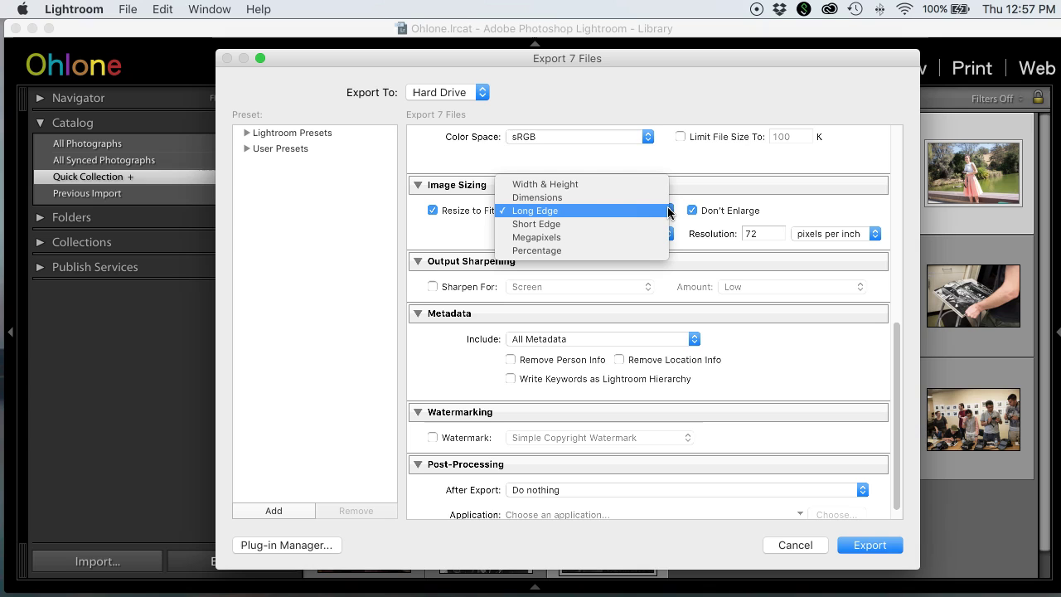
{"action": "left_click", "coordinate": [631, 214]}
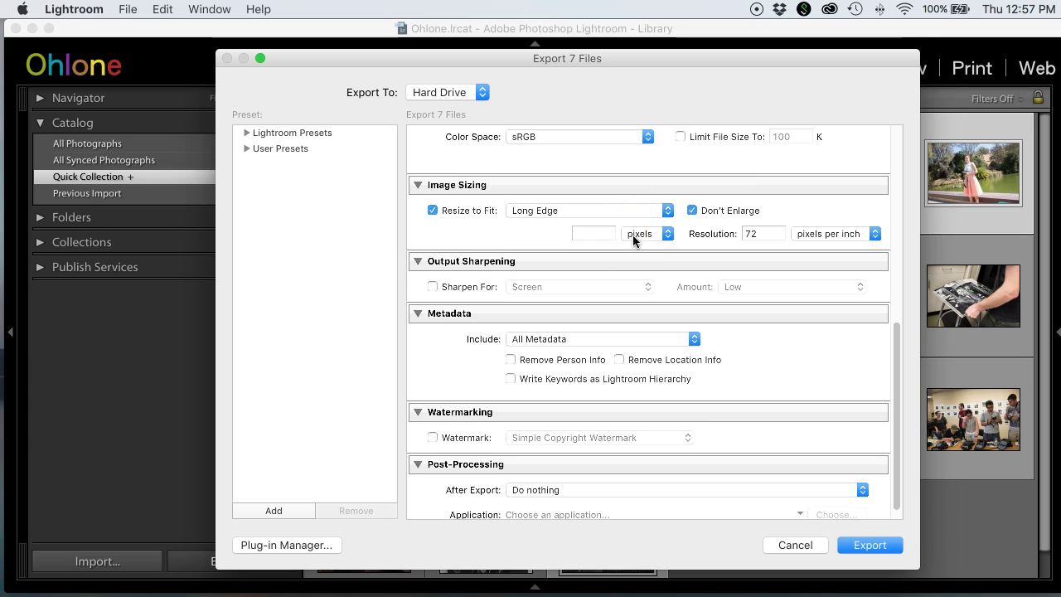
{"action": "left_click", "coordinate": [599, 233]}
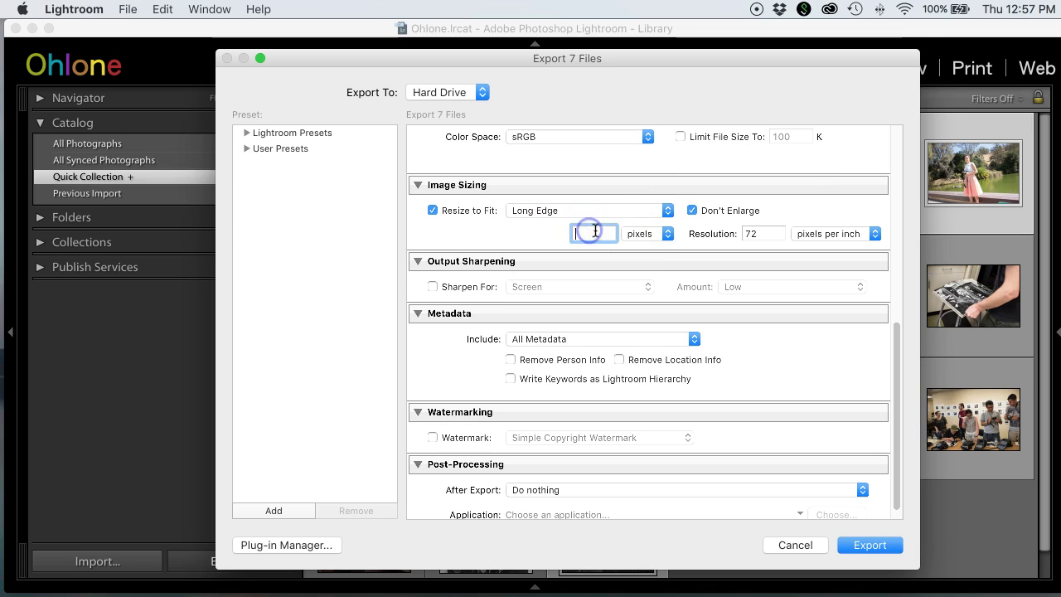
{"action": "left_click", "coordinate": [668, 233]}
{"action": "left_click", "coordinate": [594, 234]}
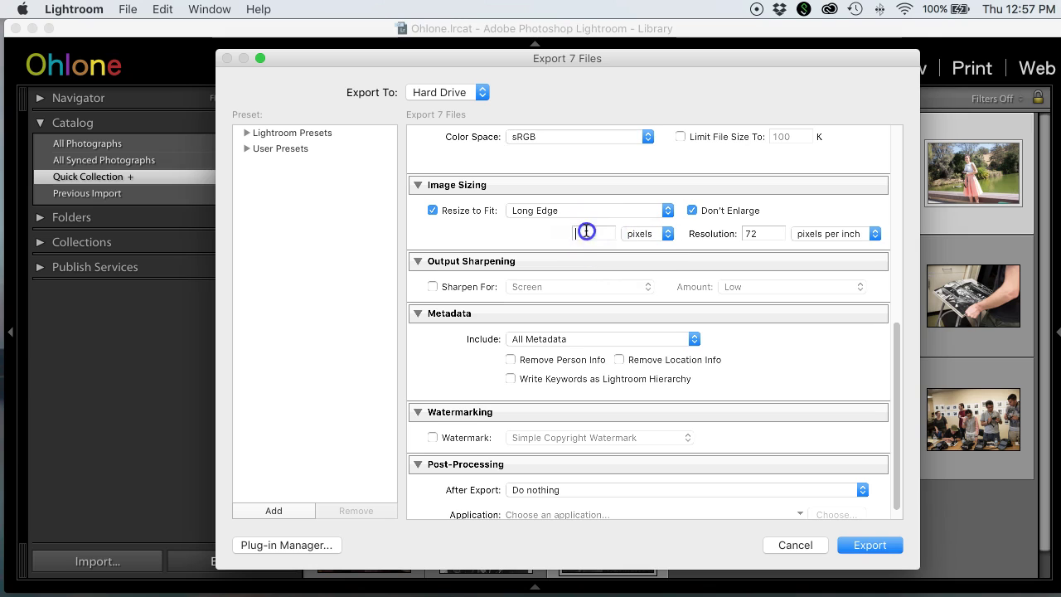
{"action": "type", "text": "2"}
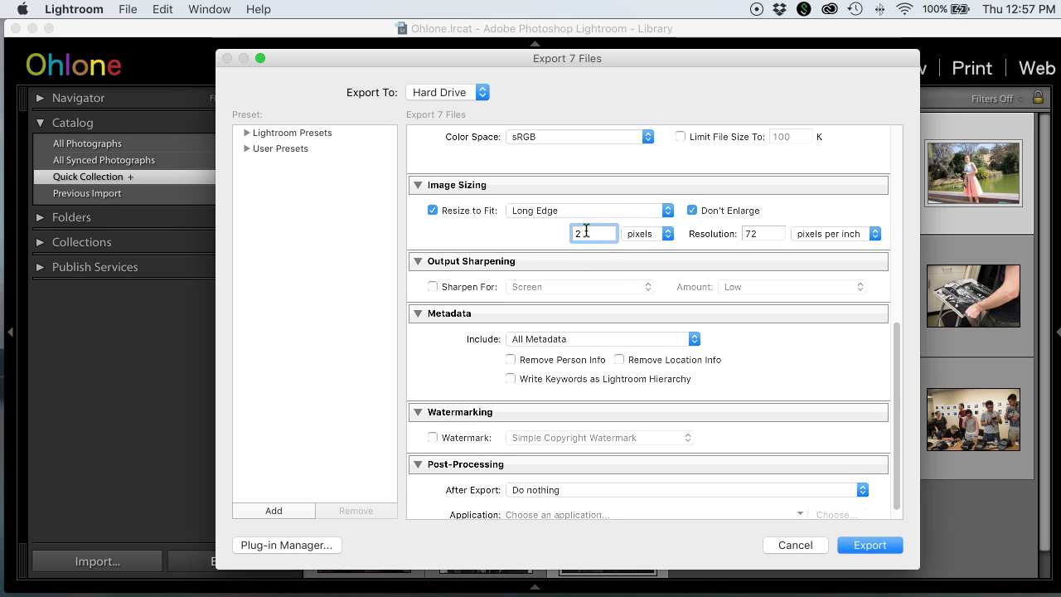
{"action": "type", "text": "000"}
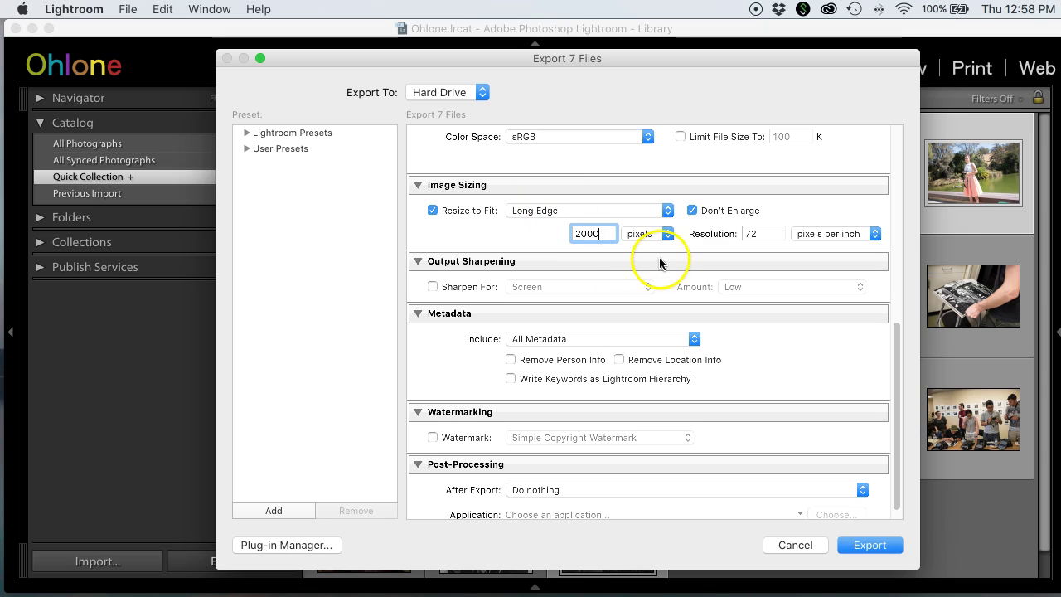
{"action": "scroll", "coordinate": [642, 266], "scroll_direction": "down", "scroll_amount": 1}
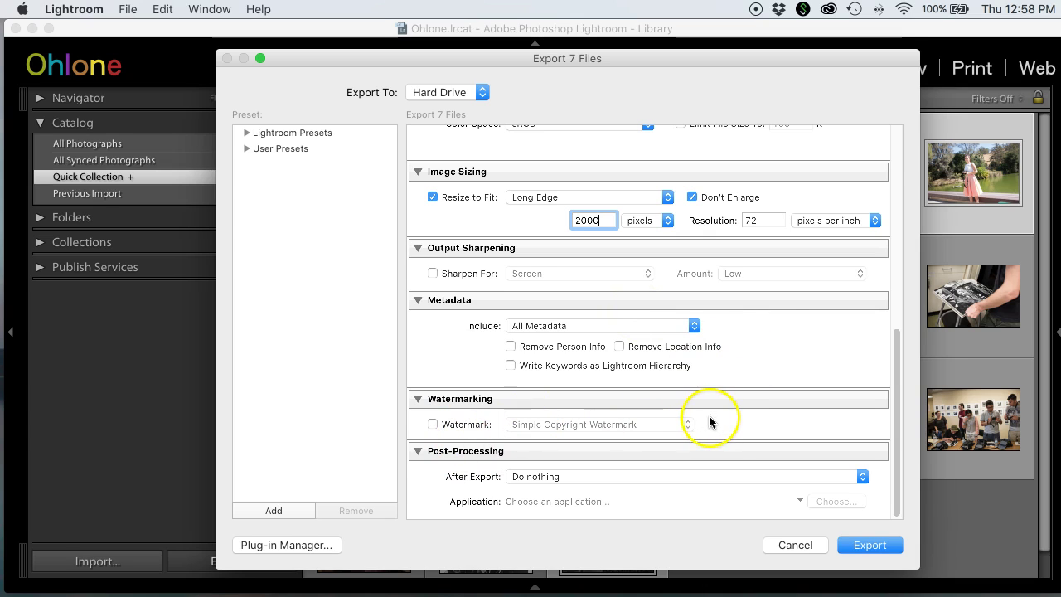
{"action": "left_click", "coordinate": [617, 332]}
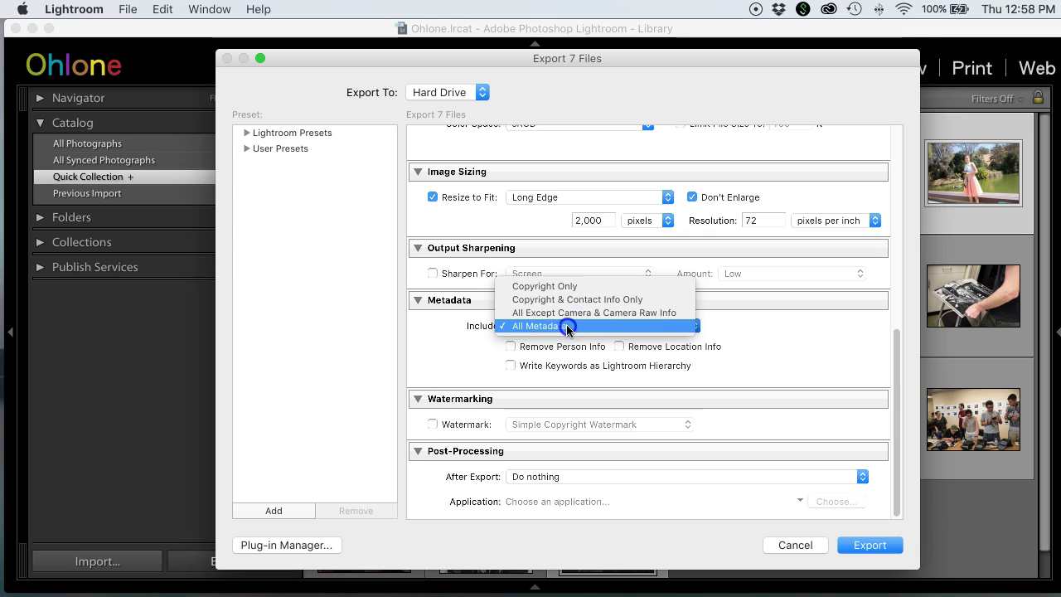
{"action": "left_click", "coordinate": [569, 327]}
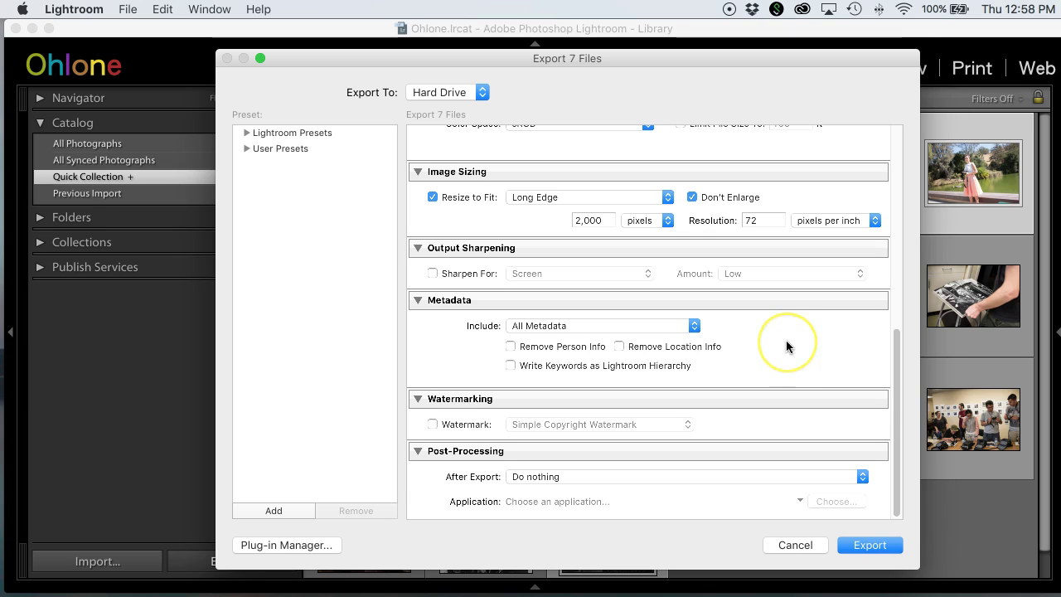
{"action": "left_click", "coordinate": [812, 477]}
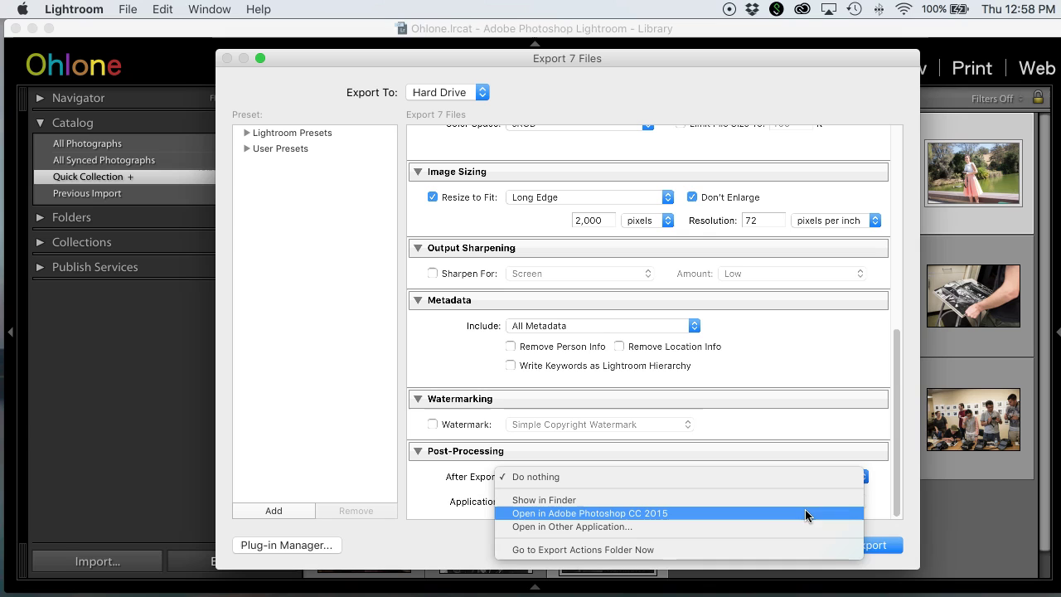
{"action": "mouse_move", "coordinate": [806, 514]}
{"action": "left_mouse_down"}
{"action": "mouse_move", "coordinate": [797, 527]}
{"action": "mouse_move", "coordinate": [821, 423]}
{"action": "left_mouse_up"}
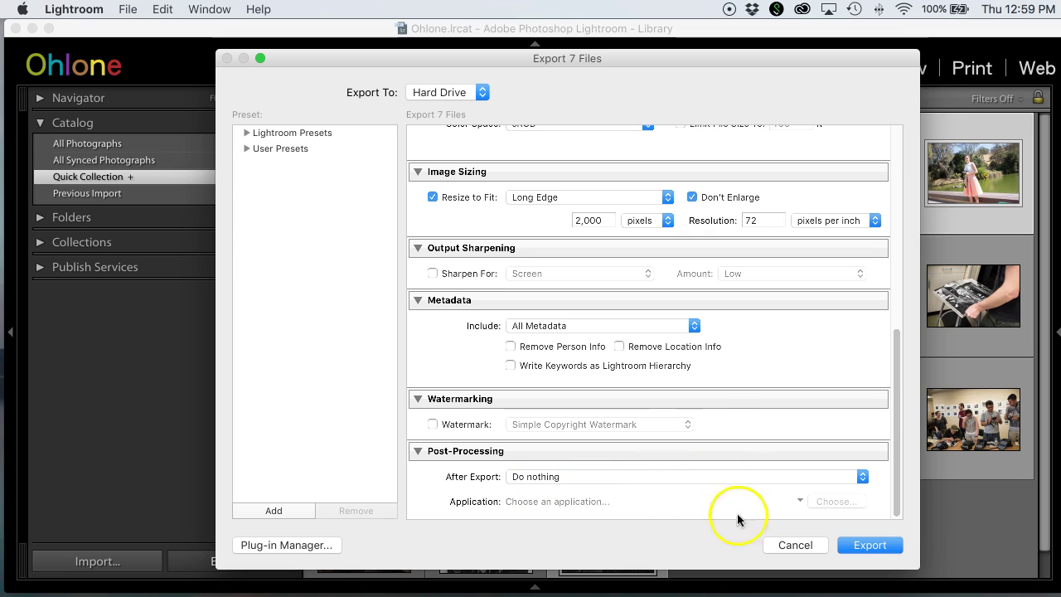
{"action": "left_click", "coordinate": [869, 545]}
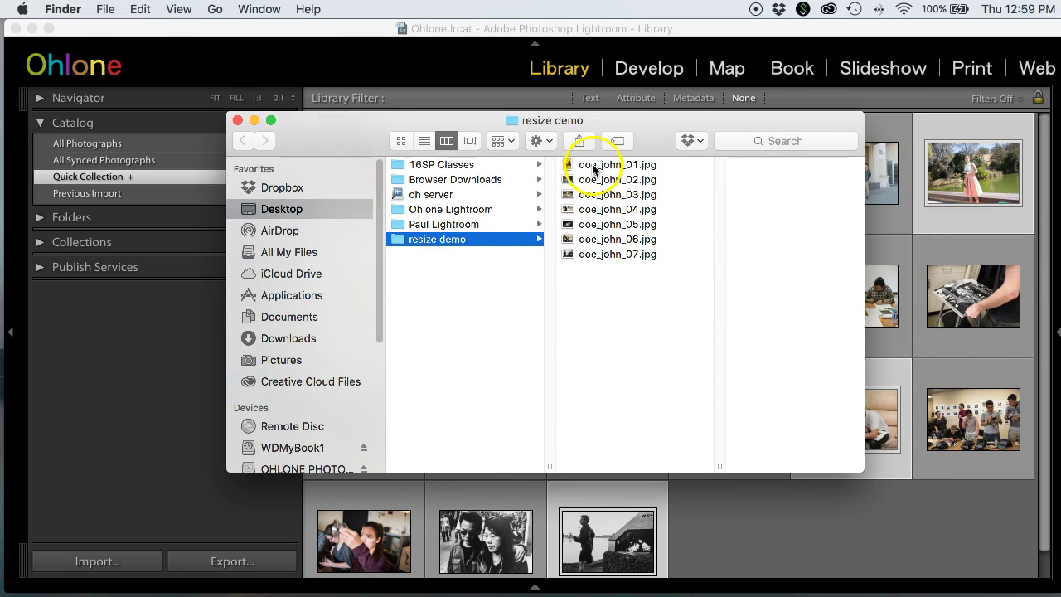
Step: Confirm doe_john_01.jpg and doe_john_02.jpg (2000 × 1325) each have a 2000-pixel long edge
{"action": "left_click", "coordinate": [593, 164]}
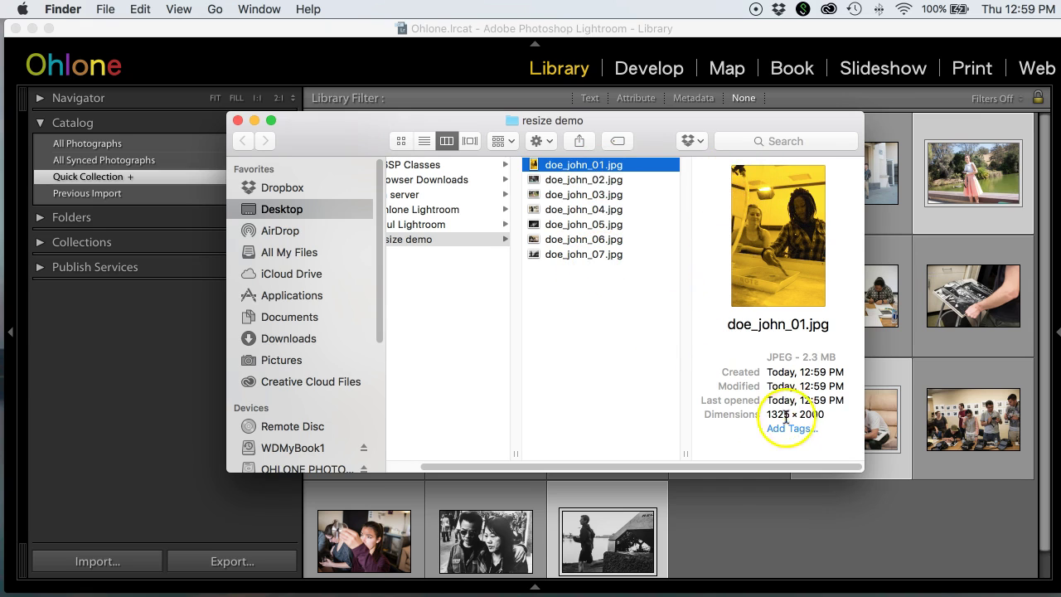
{"action": "double_click", "coordinate": [811, 414]}
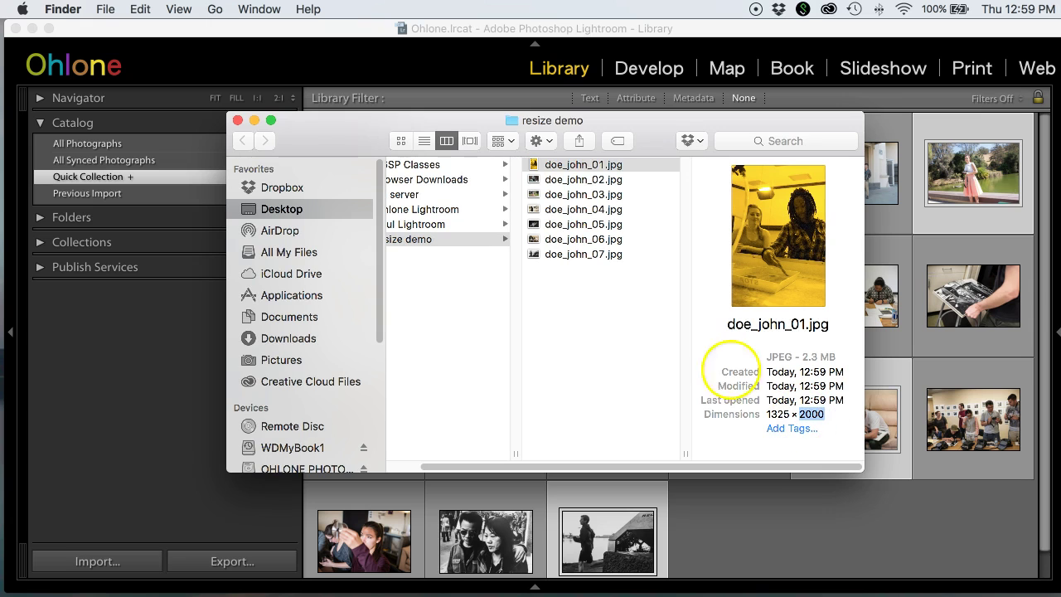
{"action": "left_click", "coordinate": [577, 179]}
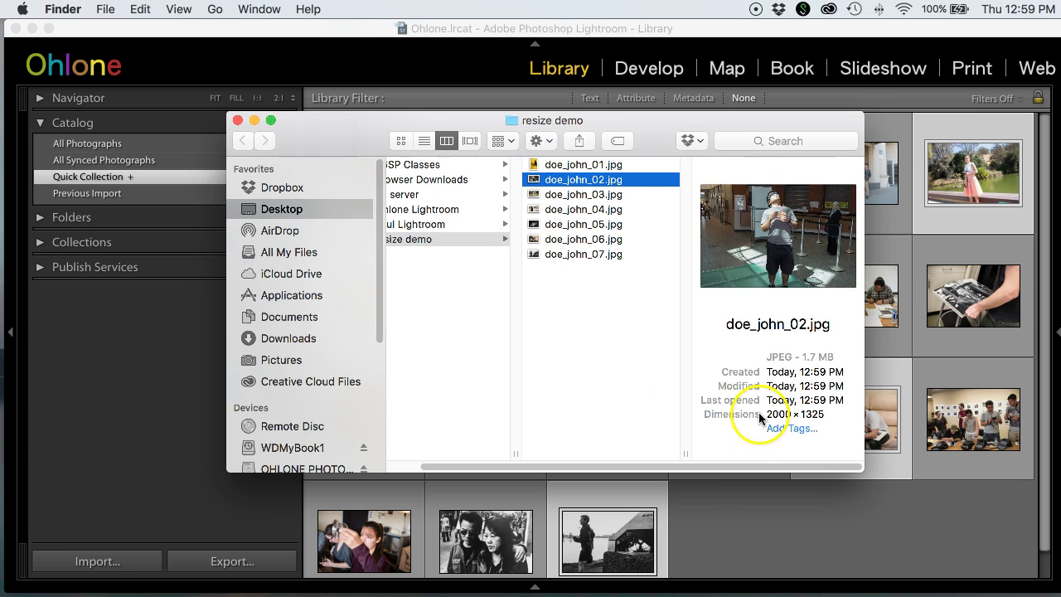
{"action": "double_click", "coordinate": [780, 414]}
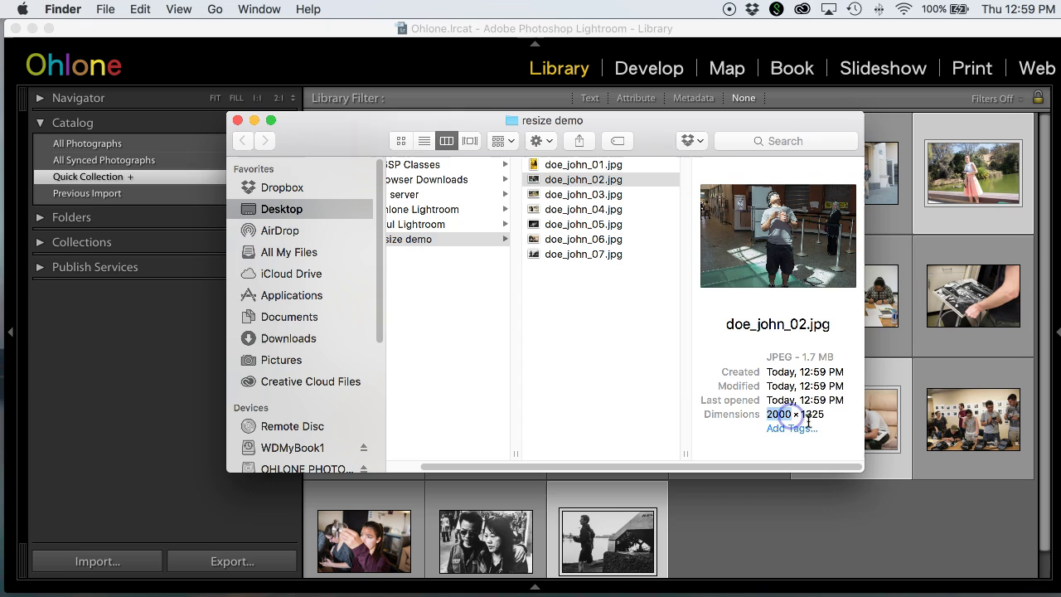